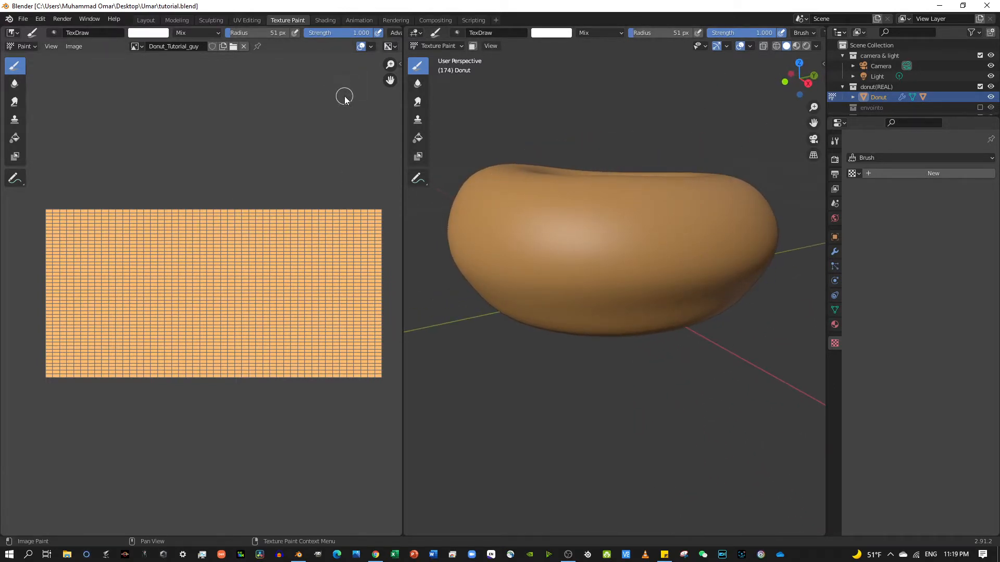
# Paint a white band around the middle of the donut, extending and thickening it across the full width of the texture image
pyautogui.press('n')
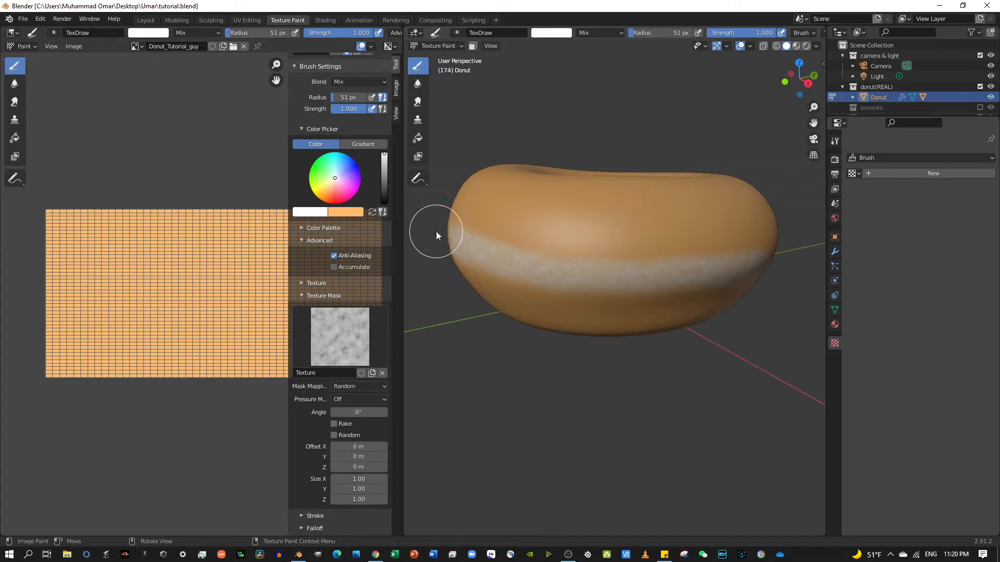
pyautogui.moveTo(436, 232); pyautogui.dragTo(416, 232)
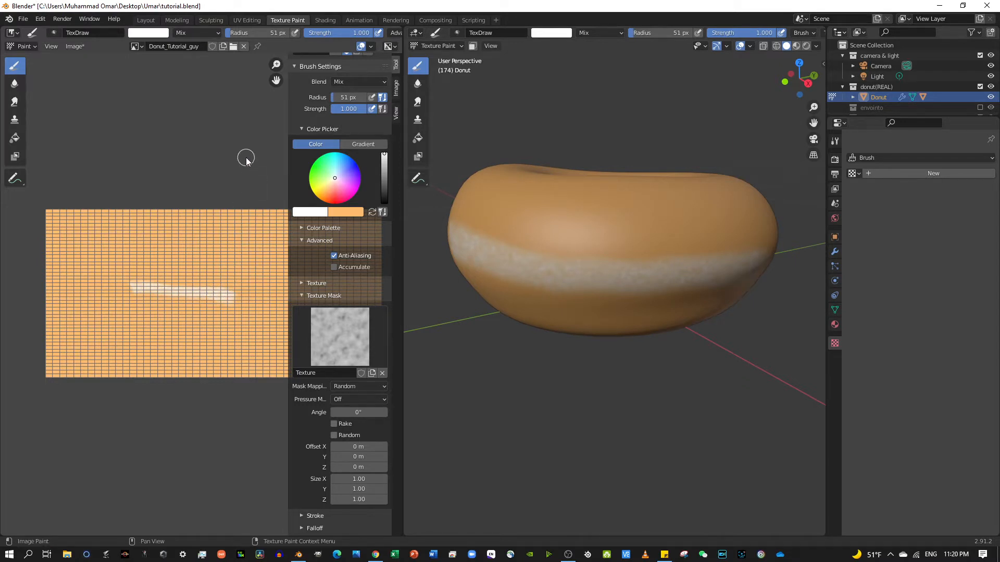
pyautogui.press('n')
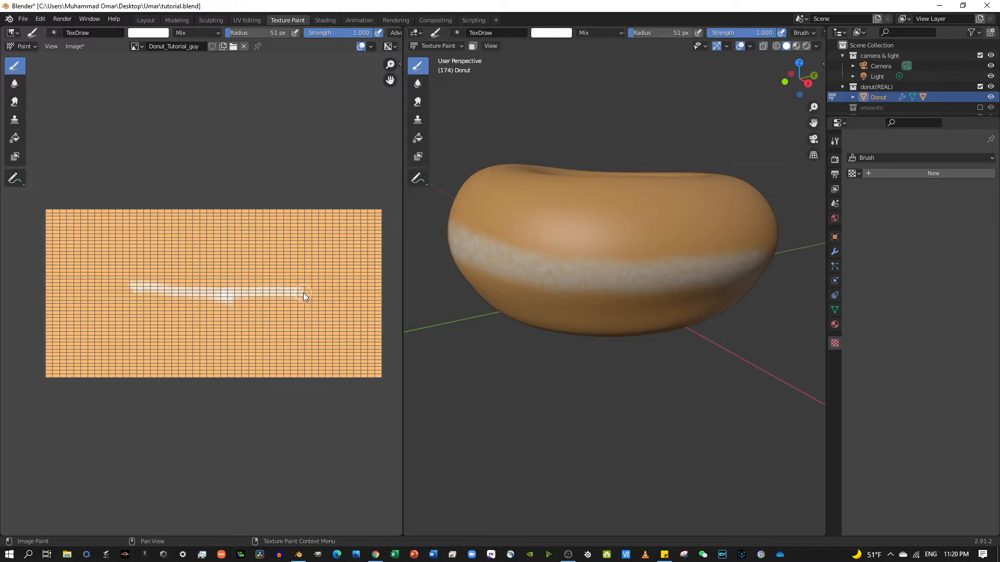
pyautogui.moveTo(375, 295); pyautogui.dragTo(137, 290)
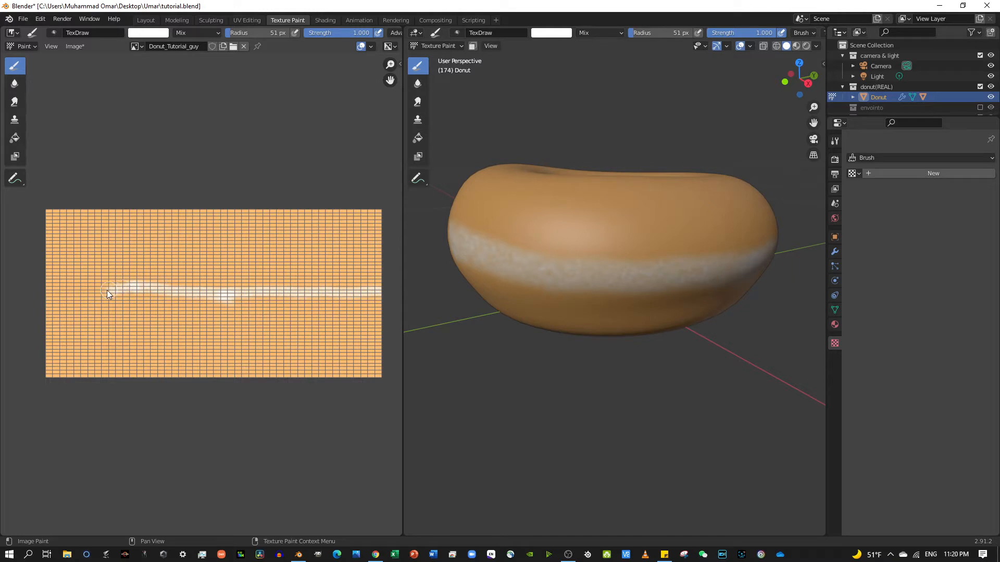
pyautogui.moveTo(56, 291); pyautogui.dragTo(54, 289)
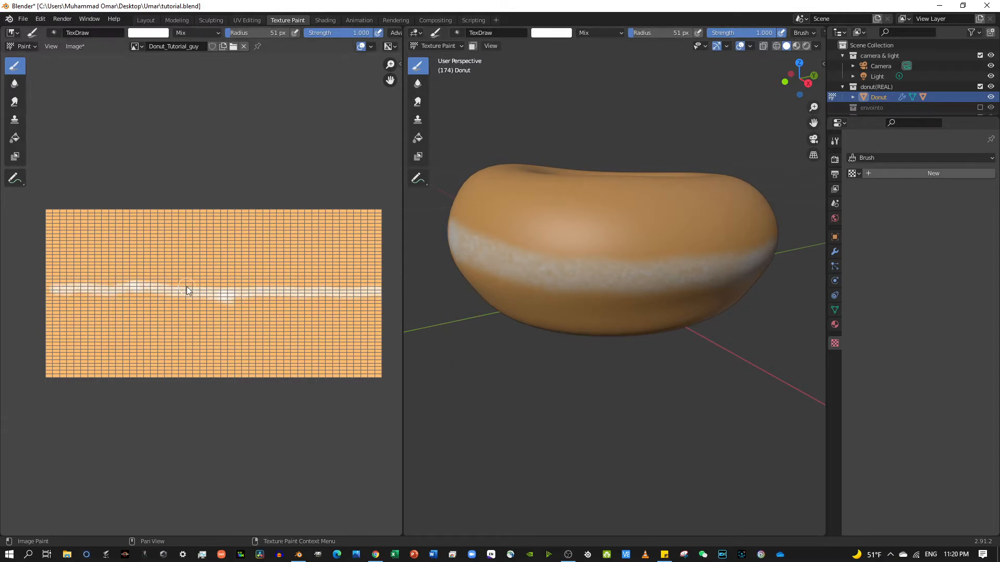
pyautogui.moveTo(235, 295); pyautogui.dragTo(271, 297)
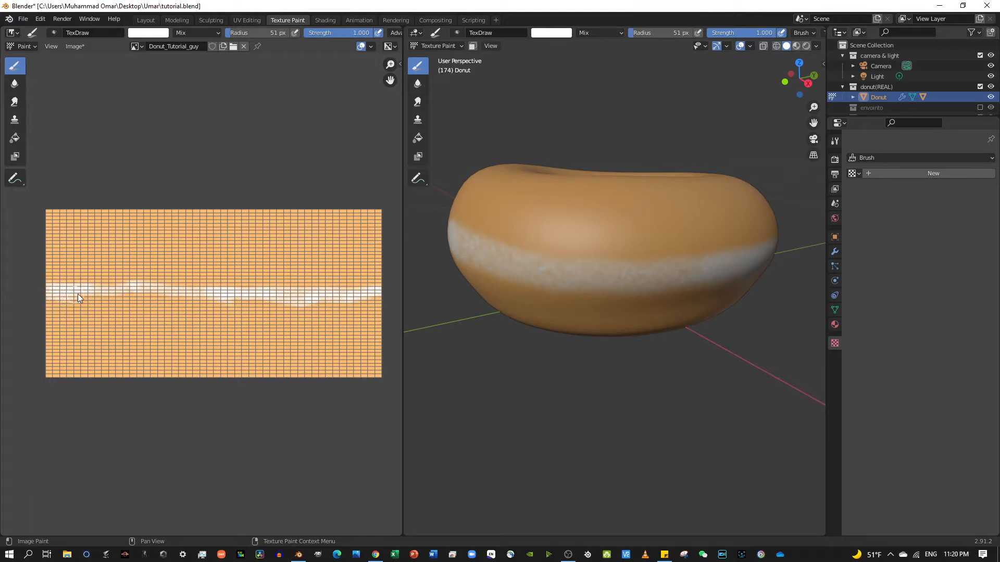
pyautogui.moveTo(166, 289); pyautogui.dragTo(108, 283)
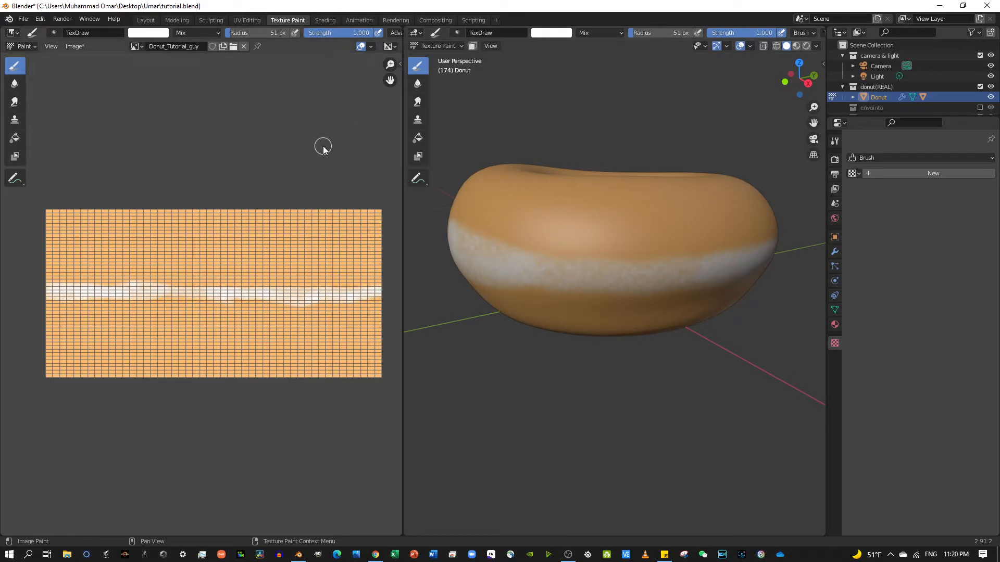
# Set the TexDraw brush color to black
pyautogui.press('n')
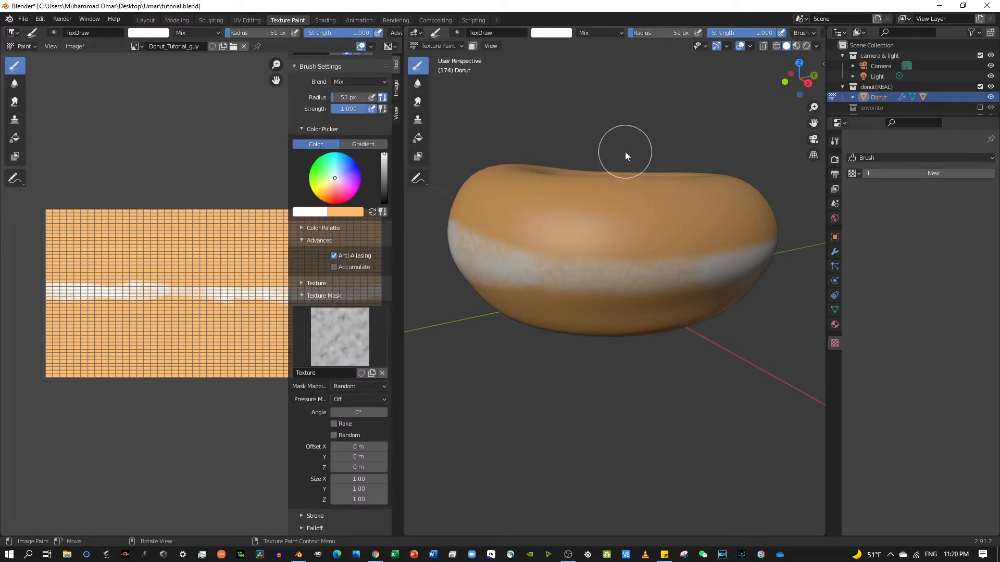
pyautogui.moveTo(621, 170); pyautogui.dragTo(658, 181, button='middle')
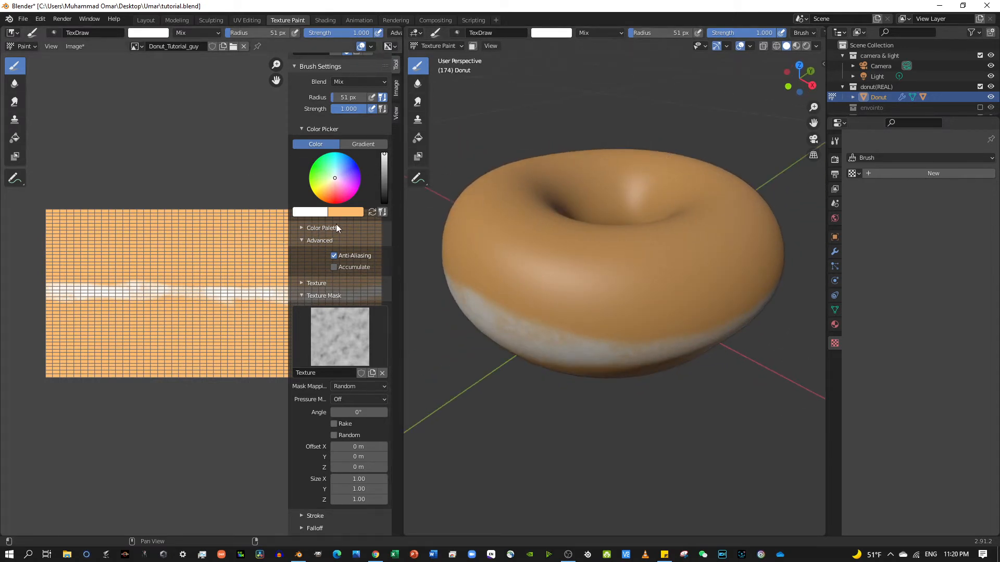
pyautogui.click(312, 212)
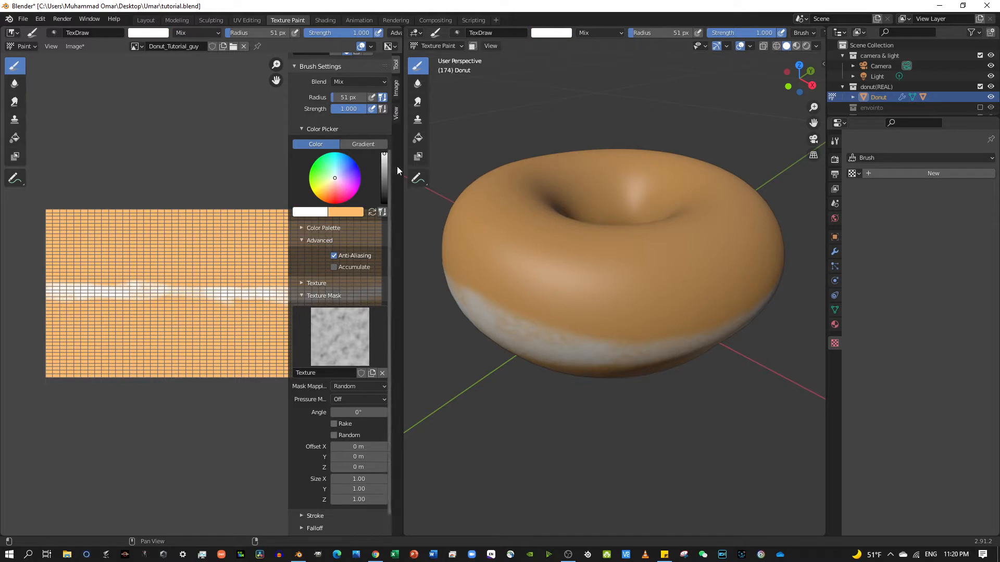
pyautogui.moveTo(384, 155); pyautogui.dragTo(384, 203)
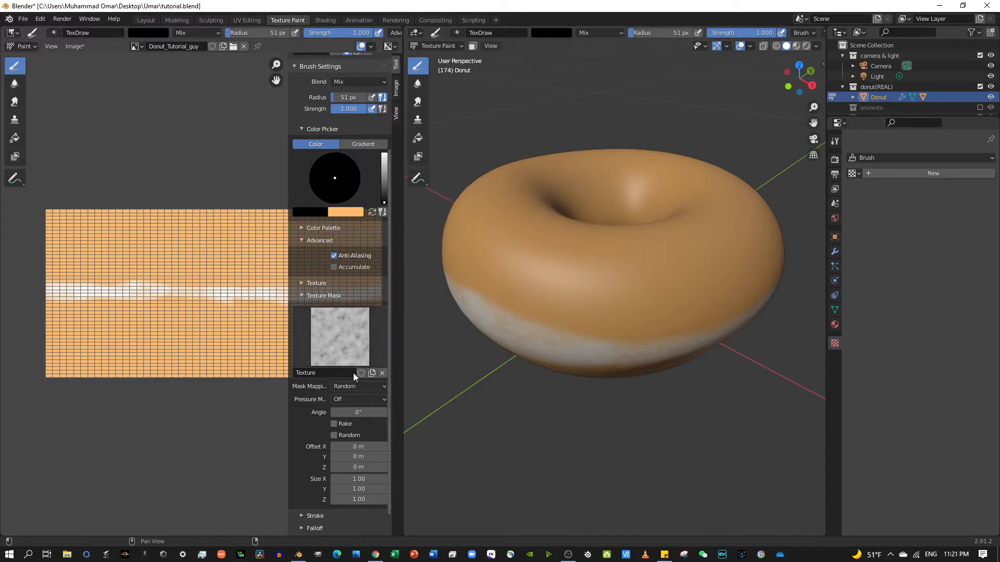
pyautogui.scroll(-1, 314, 350)
pyautogui.scroll(-1, 314, 350)
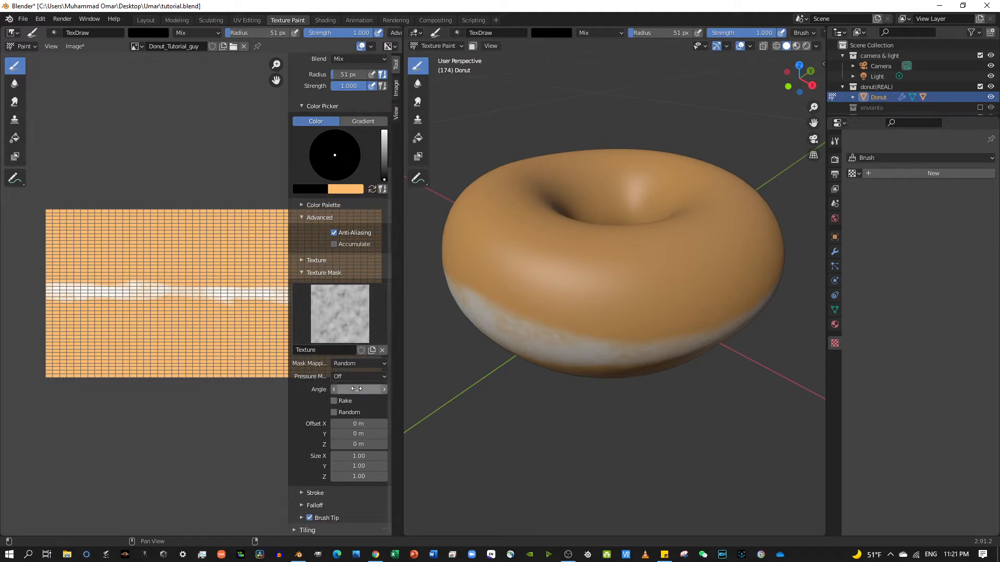
pyautogui.click(367, 361)
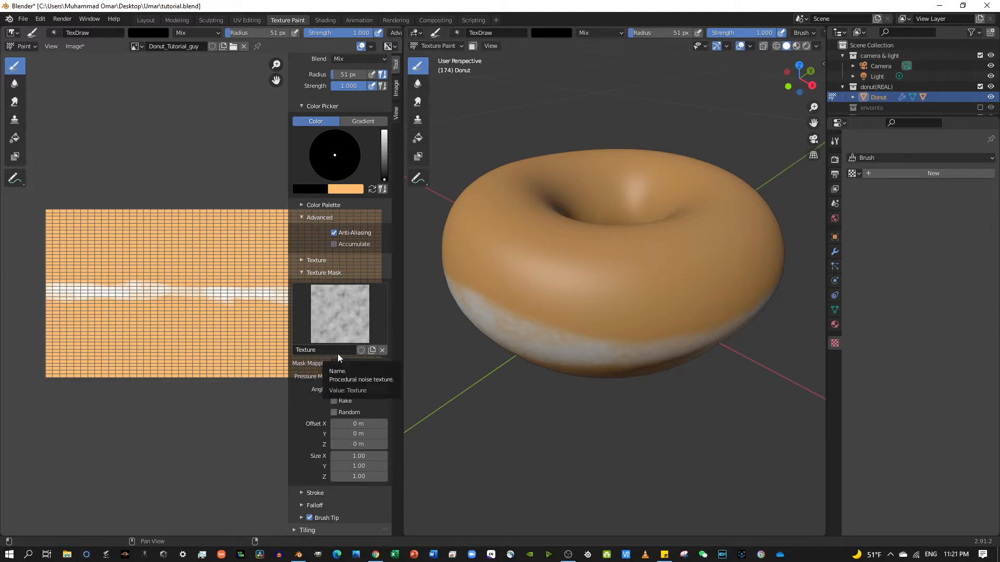
pyautogui.click(301, 260)
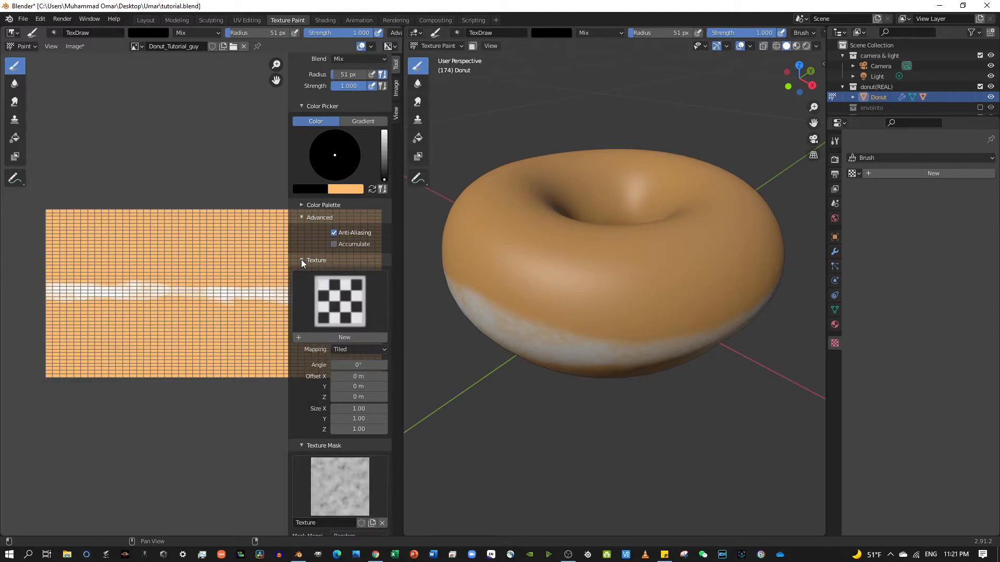
pyautogui.click(356, 350)
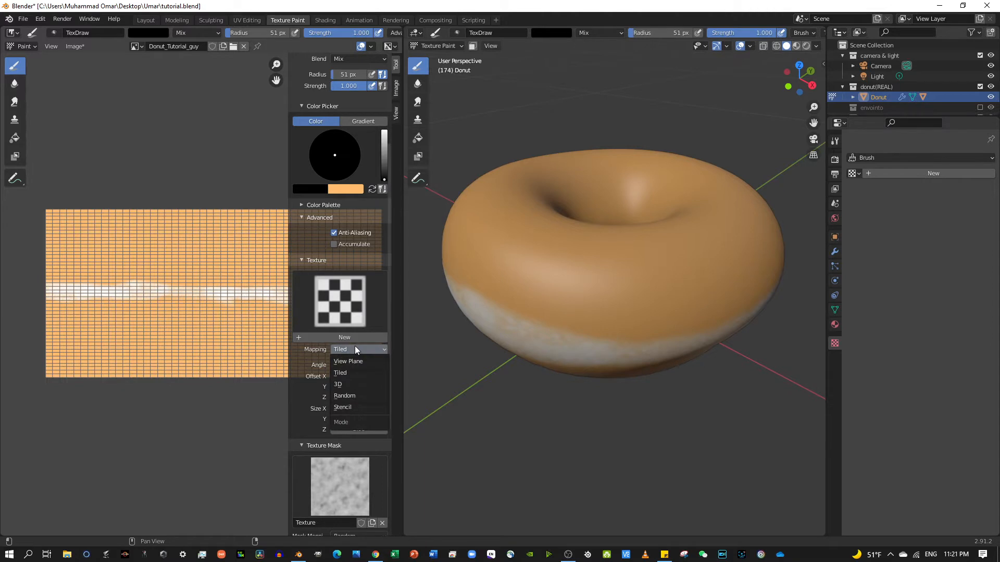
pyautogui.click(355, 346)
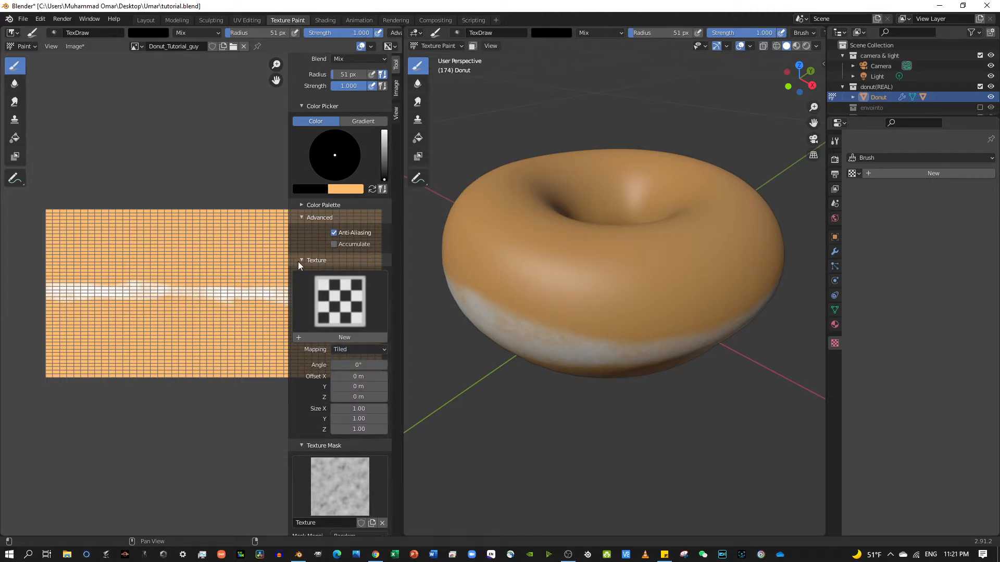
# Set the brush's blend mode to Overlay
pyautogui.scroll(5, 301, 208)
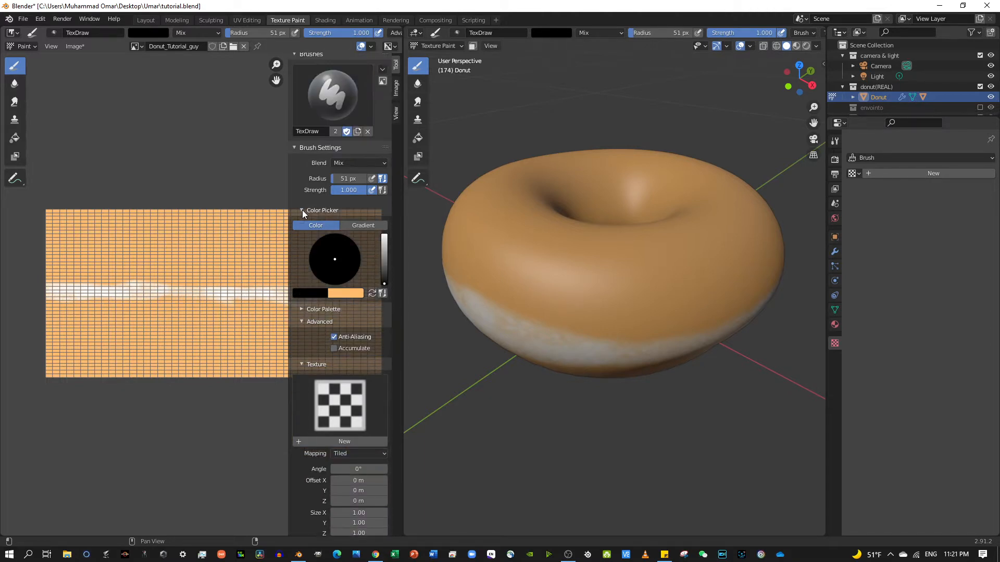
pyautogui.click(371, 165)
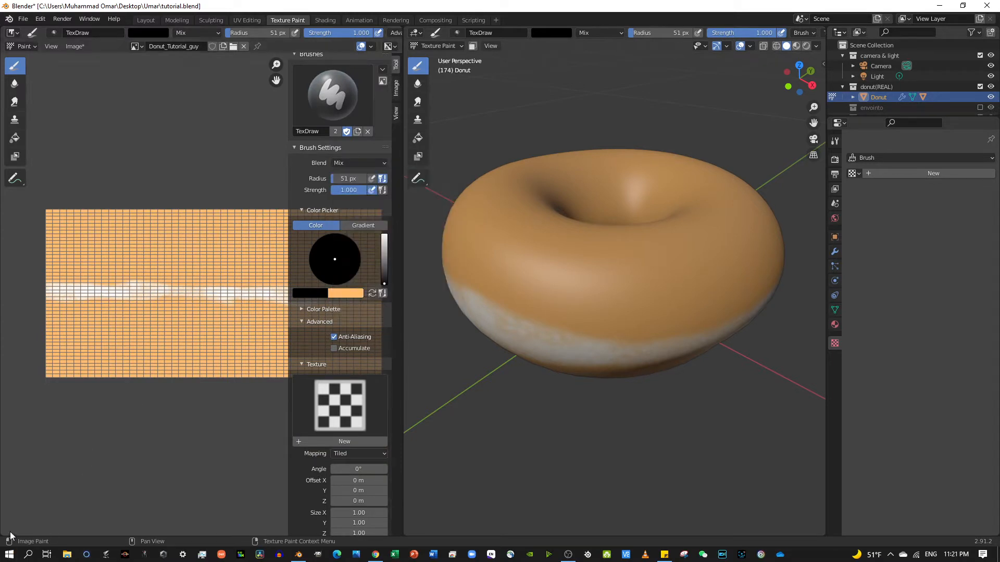
pyautogui.click(365, 163)
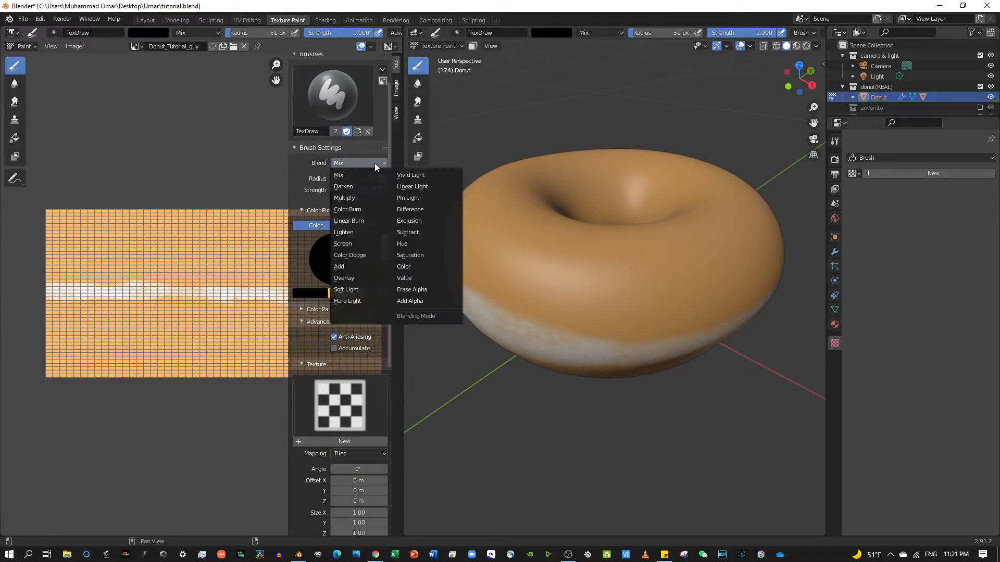
pyautogui.click(352, 279)
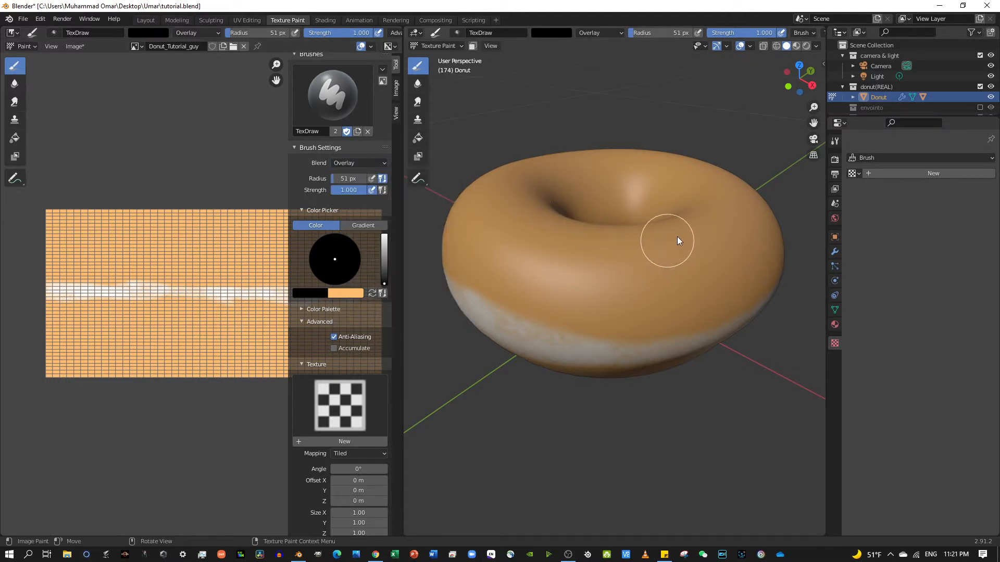
# Try shading the donut's outer side above the white band with black Overlay strokes, and undo them
pyautogui.moveTo(698, 242)
pyautogui.mouseDown()
pyautogui.moveTo(580, 272)
pyautogui.moveTo(654, 269)
pyautogui.moveTo(748, 233)
pyautogui.moveTo(660, 284)
pyautogui.moveTo(550, 286)
pyautogui.moveTo(642, 292)
pyautogui.moveTo(740, 278)
pyautogui.mouseUp()
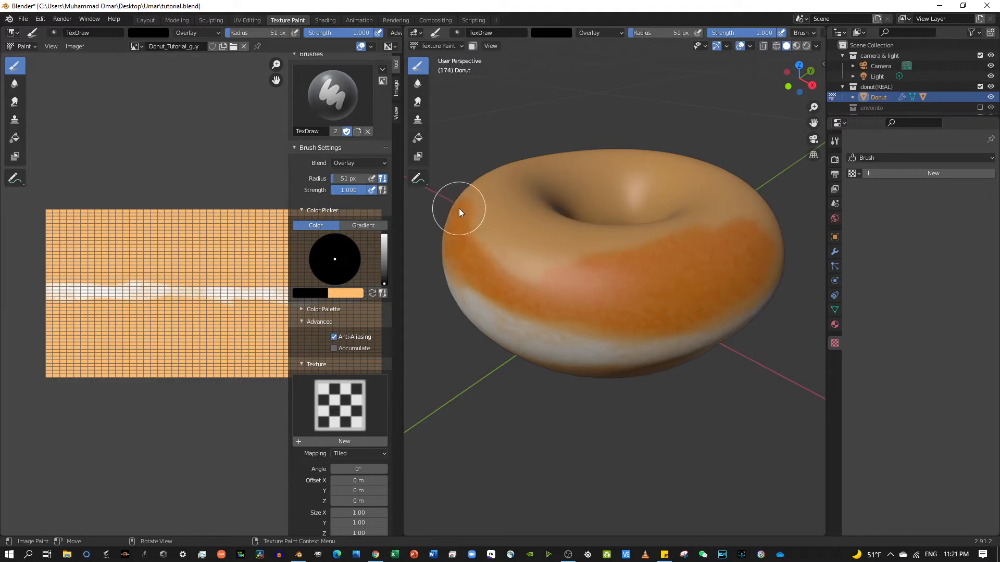
pyautogui.moveTo(458, 209); pyautogui.dragTo(574, 223)
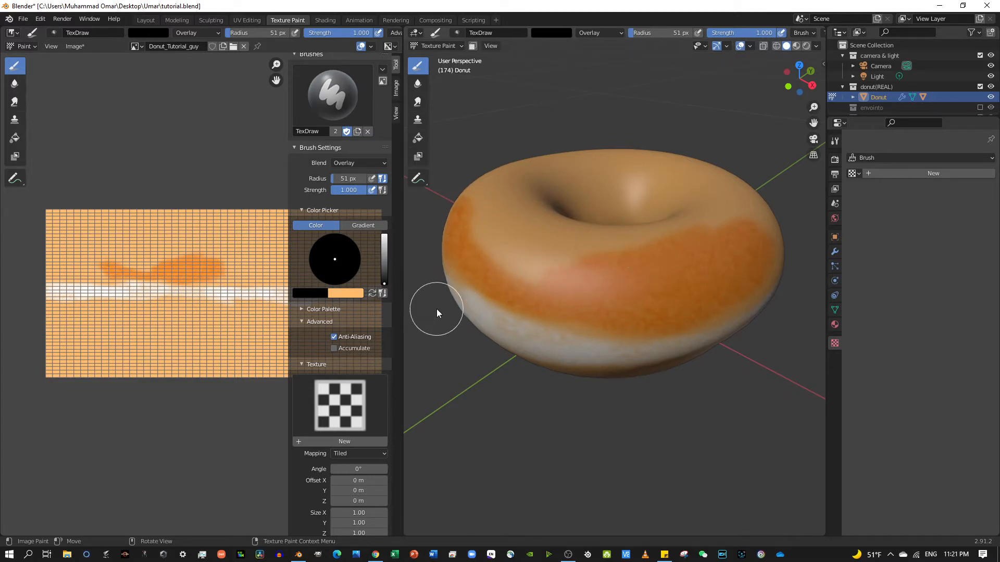
pyautogui.hotkey('ctrl', 'z')
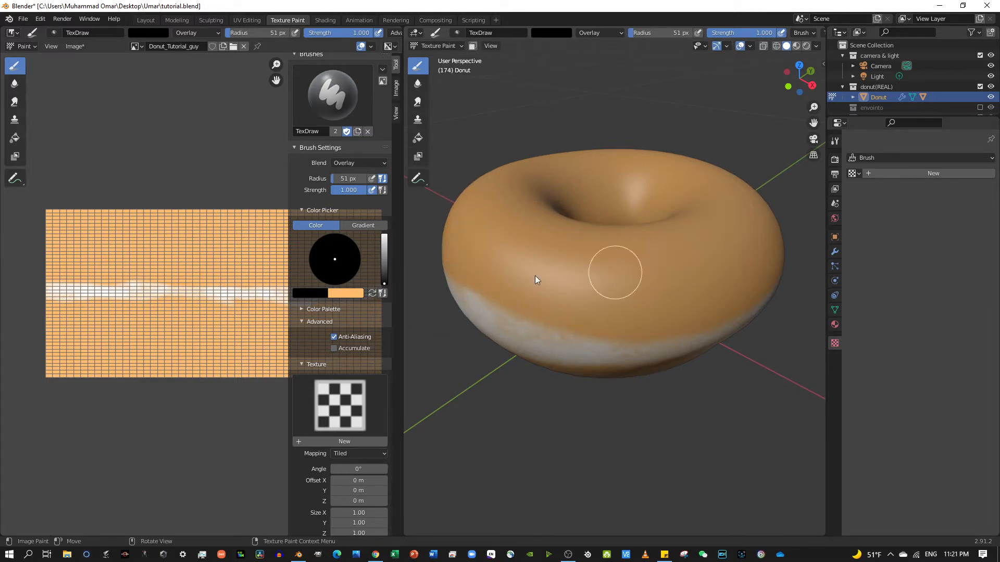
# Try painting a continuous black Overlay band around the donut directly above the white band
pyautogui.press('n')
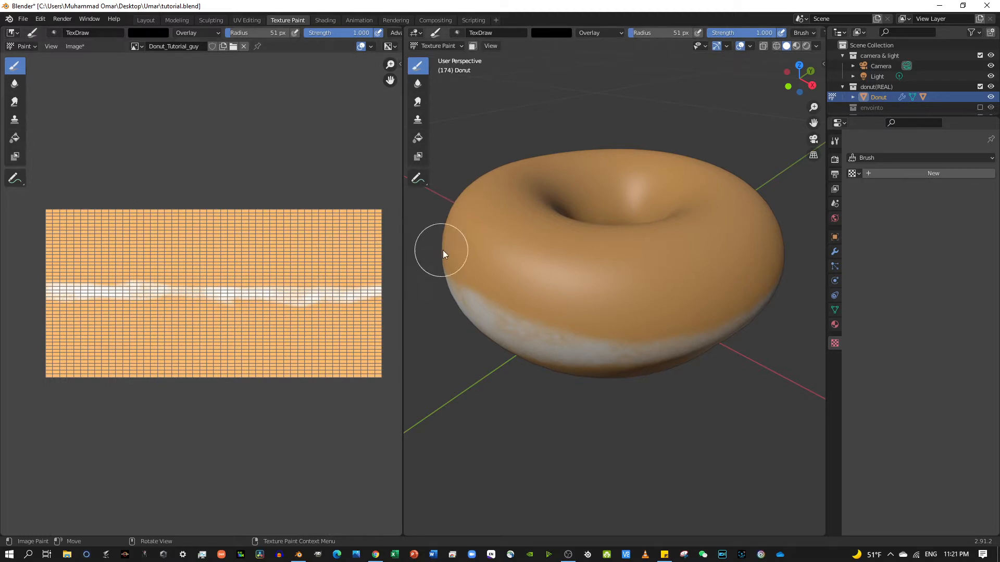
pyautogui.moveTo(761, 246)
pyautogui.mouseDown()
pyautogui.moveTo(697, 289)
pyautogui.moveTo(764, 265)
pyautogui.mouseUp()
pyautogui.hotkey('ctrl', 'z')
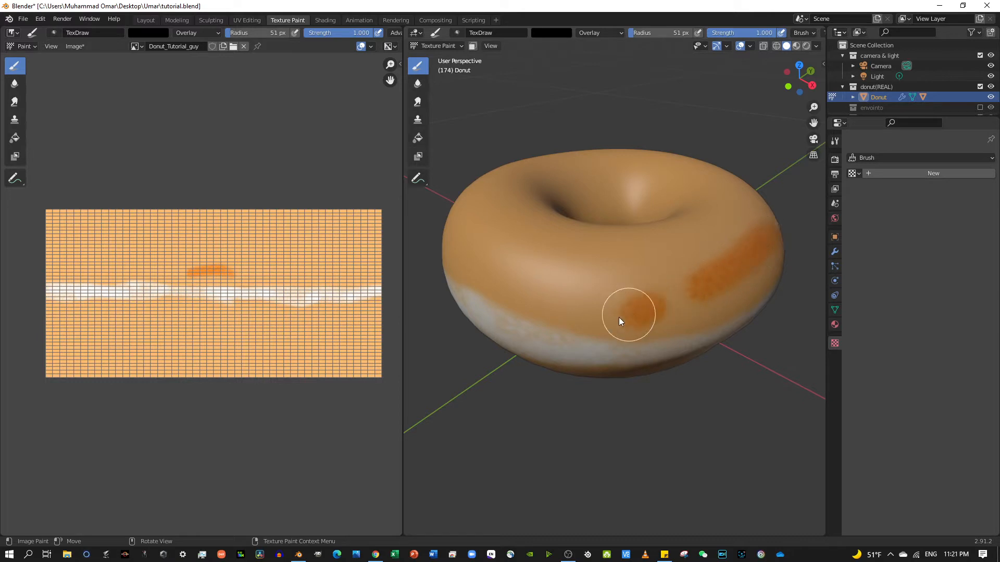
pyautogui.moveTo(628, 315)
pyautogui.mouseDown()
pyautogui.moveTo(683, 299)
pyautogui.moveTo(644, 319)
pyautogui.moveTo(775, 281)
pyautogui.moveTo(701, 308)
pyautogui.mouseUp()
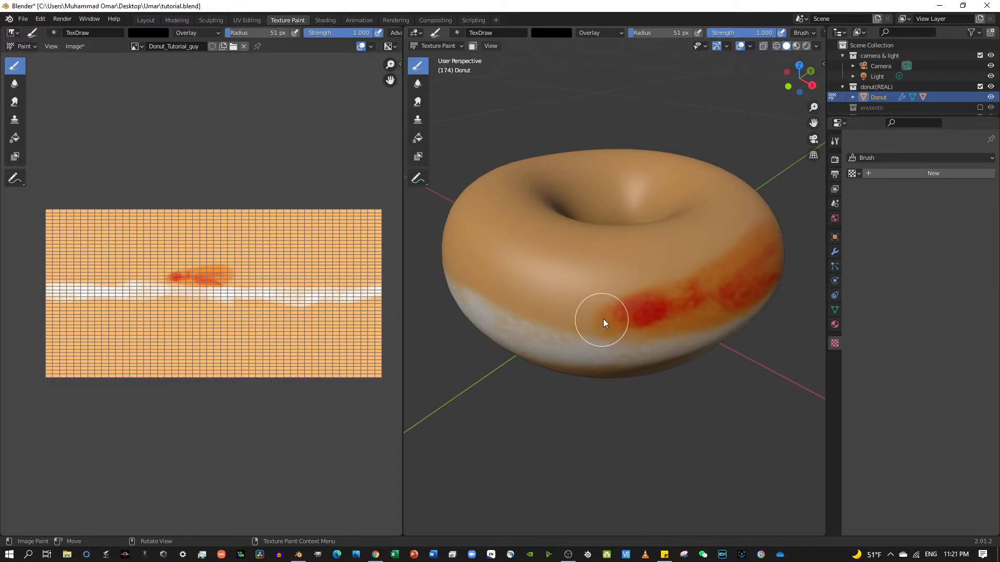
pyautogui.moveTo(533, 290); pyautogui.dragTo(598, 311)
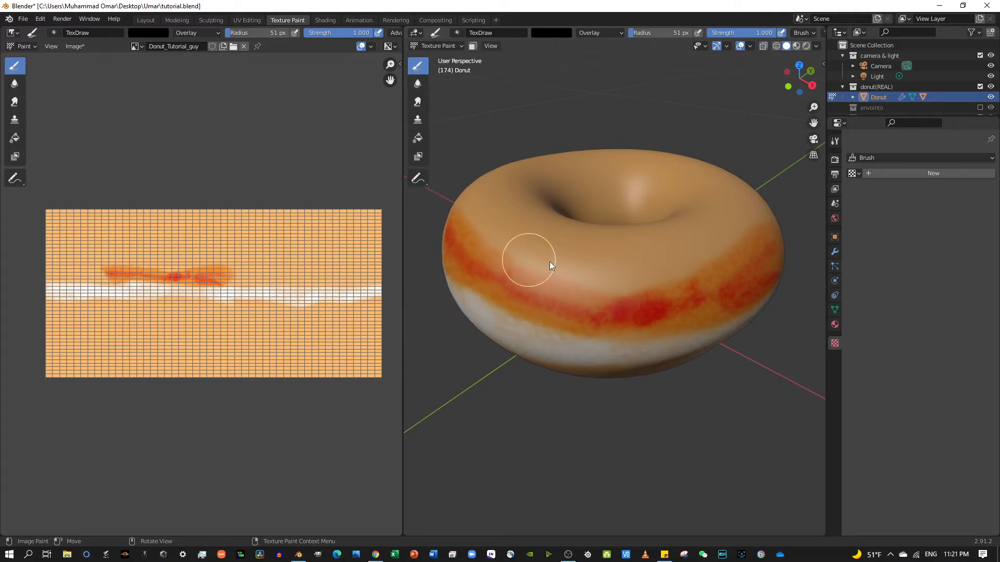
pyautogui.moveTo(672, 208)
pyautogui.mouseDown(button='middle')
pyautogui.moveTo(551, 197)
pyautogui.moveTo(542, 214)
pyautogui.mouseUp(button='middle')
pyautogui.moveTo(640, 273); pyautogui.dragTo(709, 273)
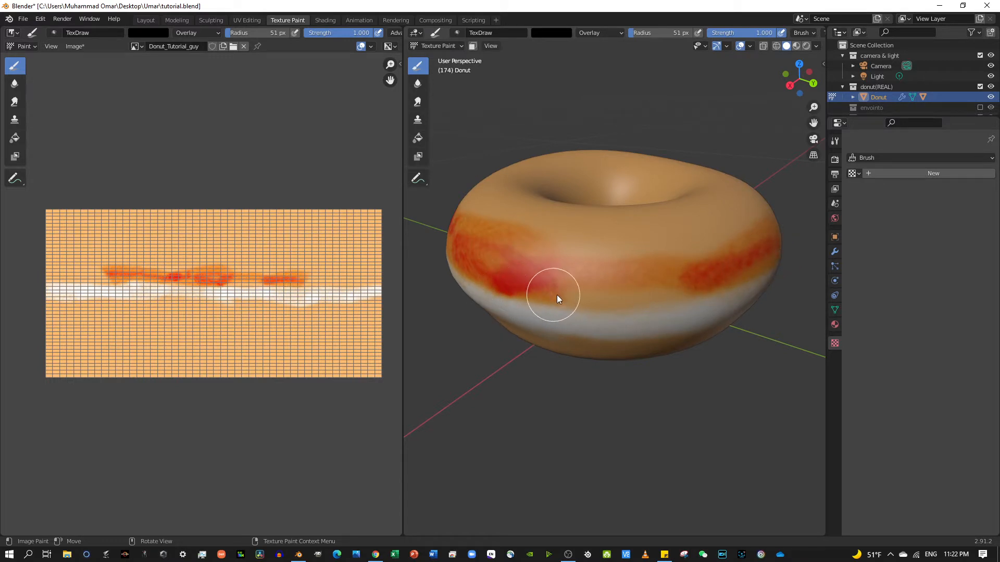
pyautogui.moveTo(612, 299); pyautogui.dragTo(703, 279)
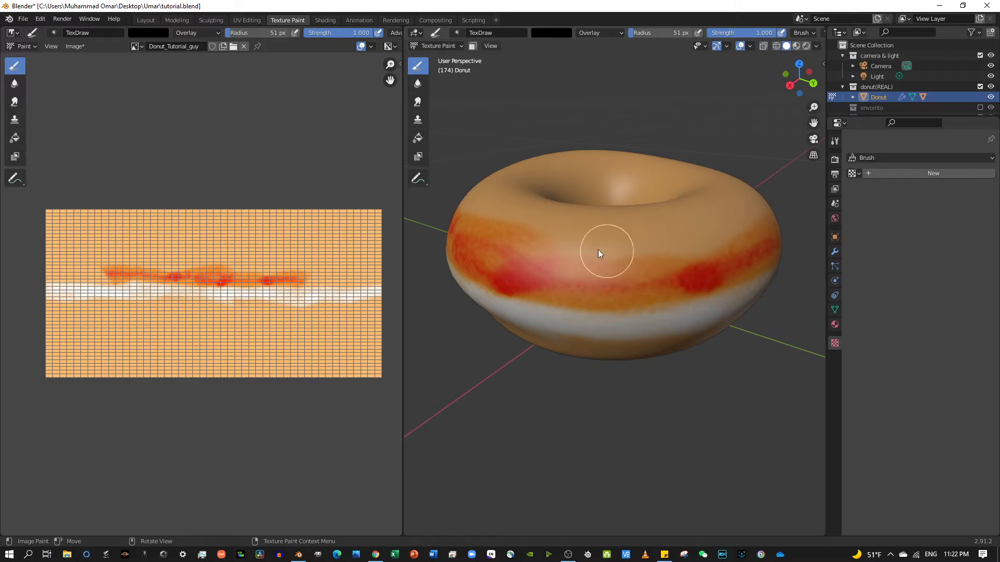
pyautogui.moveTo(523, 247)
pyautogui.mouseDown()
pyautogui.moveTo(564, 261)
pyautogui.moveTo(712, 255)
pyautogui.moveTo(770, 231)
pyautogui.mouseUp()
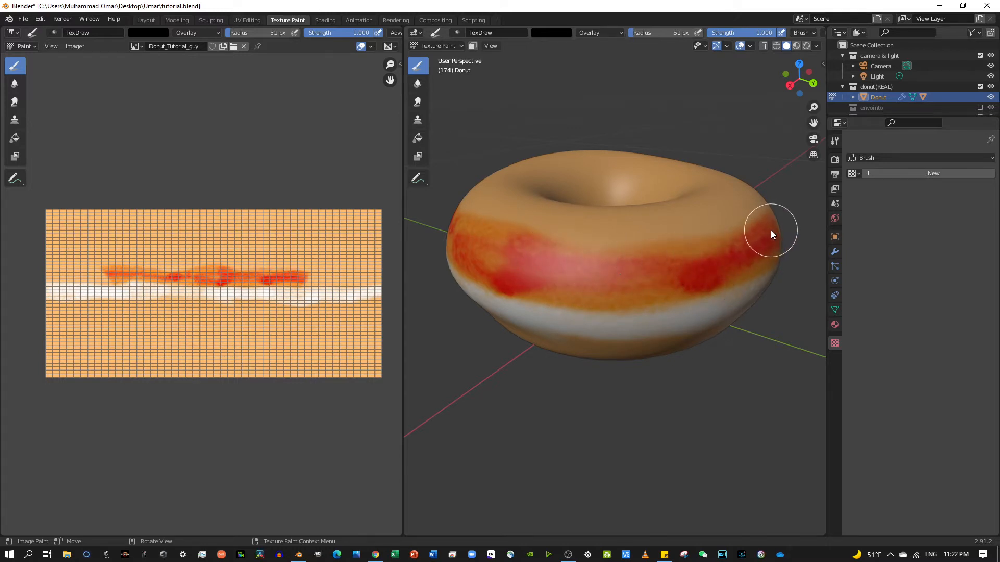
pyautogui.moveTo(771, 230)
pyautogui.mouseDown(button='middle')
pyautogui.moveTo(624, 217)
pyautogui.moveTo(495, 302)
pyautogui.mouseUp(button='middle')
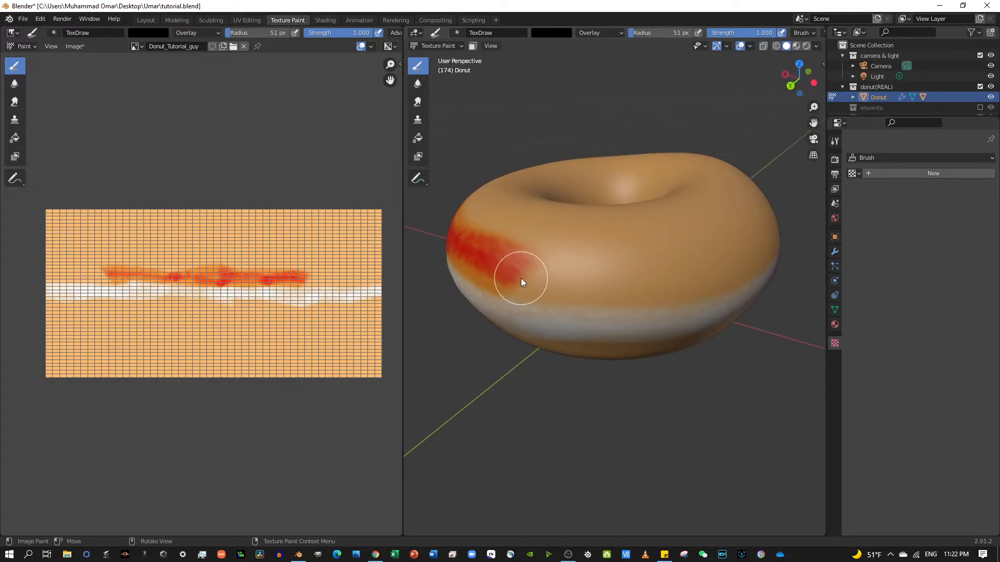
pyautogui.moveTo(658, 259)
pyautogui.mouseDown()
pyautogui.moveTo(753, 239)
pyautogui.moveTo(552, 264)
pyautogui.moveTo(674, 276)
pyautogui.moveTo(762, 250)
pyautogui.mouseUp()
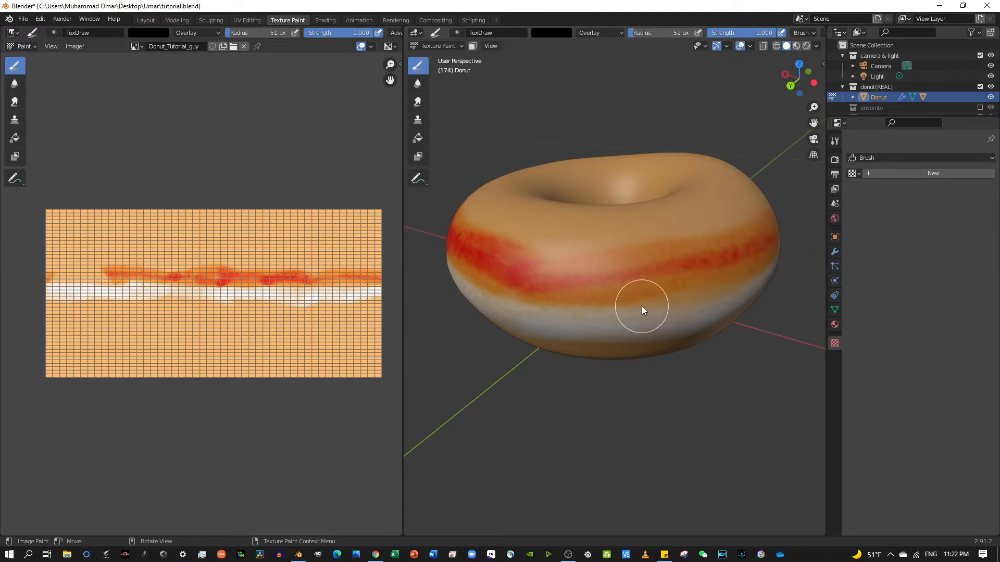
# Undo the black Overlay strokes painted on the donut above the white band
pyautogui.moveTo(689, 282); pyautogui.dragTo(567, 276, button='middle')
pyautogui.hotkey('ctrl', 'z')
pyautogui.hotkey('ctrl', 'z')
pyautogui.hotkey('ctrl', 'z')
pyautogui.hotkey('ctrl', 'z')
pyautogui.hotkey('ctrl', 'z')
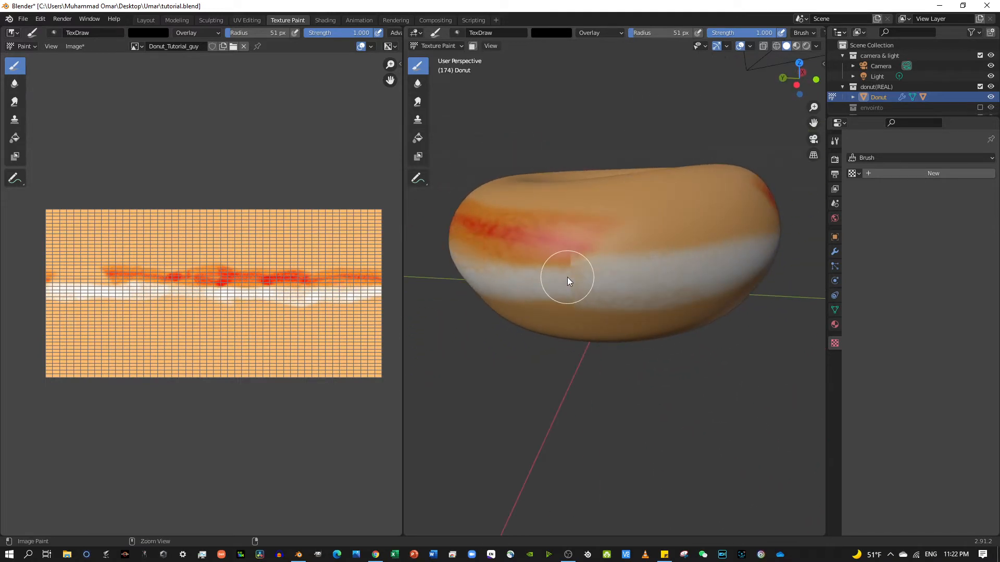
pyautogui.hotkey('ctrl', 'z')
pyautogui.hotkey('ctrl', 'z')
pyautogui.hotkey('ctrl', 'z')
pyautogui.hotkey('ctrl', 'z')
pyautogui.hotkey('ctrl', 'z')
pyautogui.hotkey('ctrl', 'z')
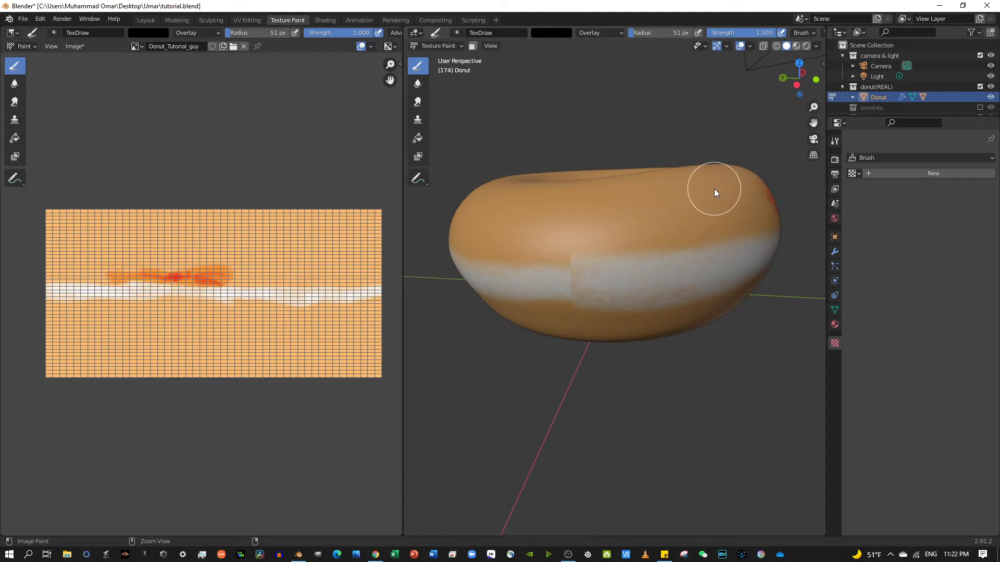
pyautogui.press('z')
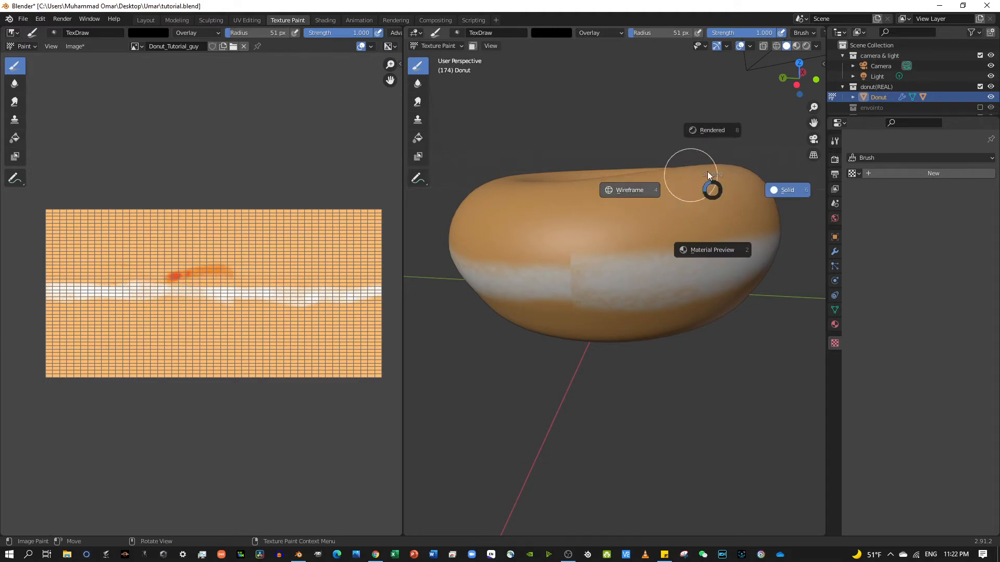
pyautogui.click(784, 191)
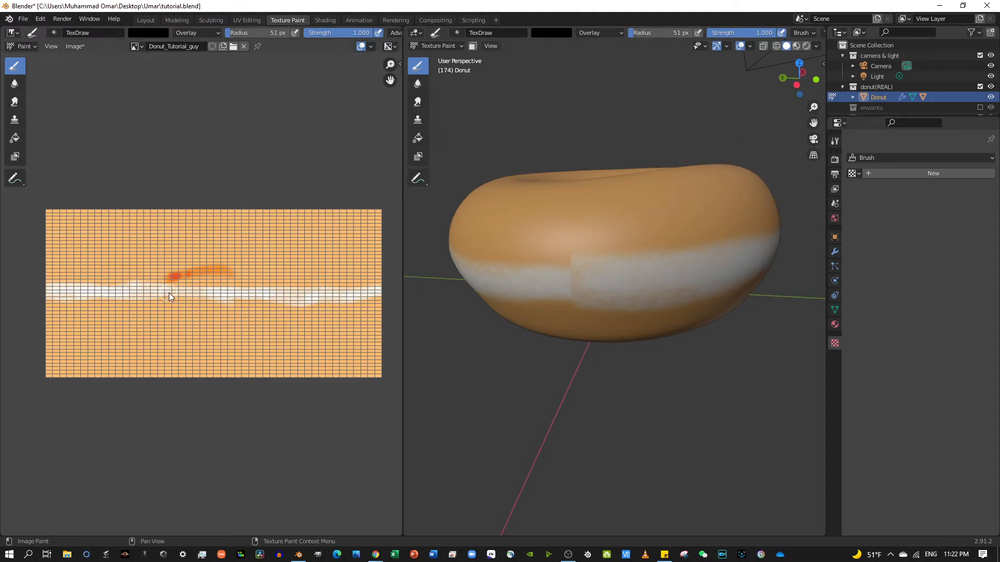
pyautogui.hotkey('ctrl', 'z')
pyautogui.hotkey('ctrl', 'z')
pyautogui.hotkey('ctrl', 'z')
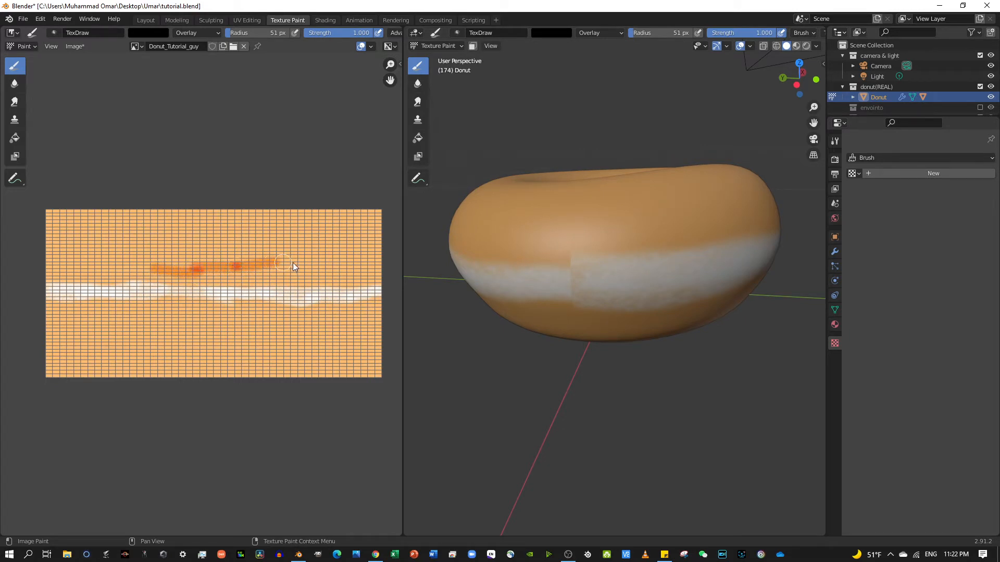
# Extend the black Overlay band above the white stripe to the texture image's edge and continue it at the opposite edge
pyautogui.moveTo(285, 264); pyautogui.dragTo(348, 260)
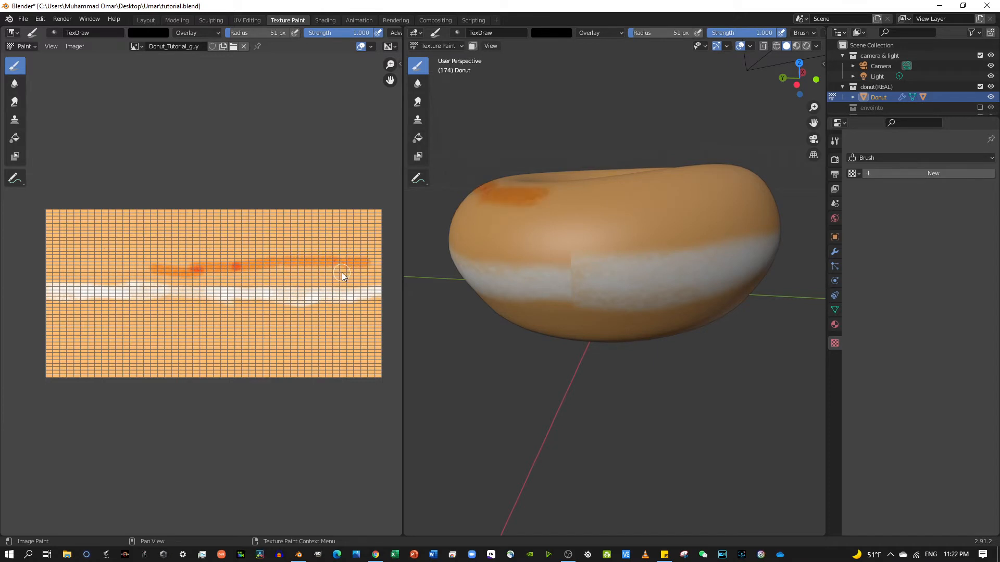
pyautogui.moveTo(367, 268); pyautogui.dragTo(364, 275)
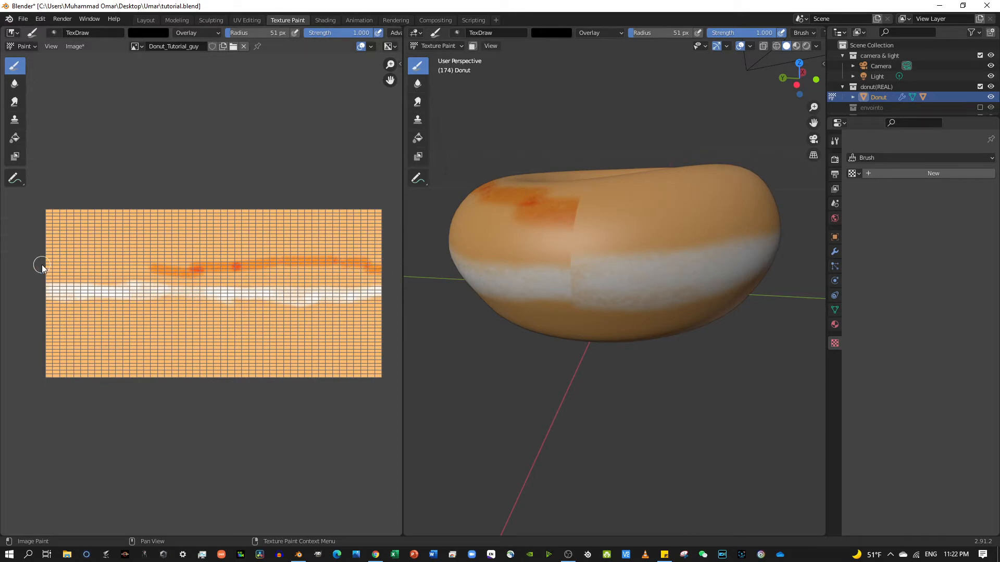
pyautogui.moveTo(42, 266); pyautogui.dragTo(70, 271)
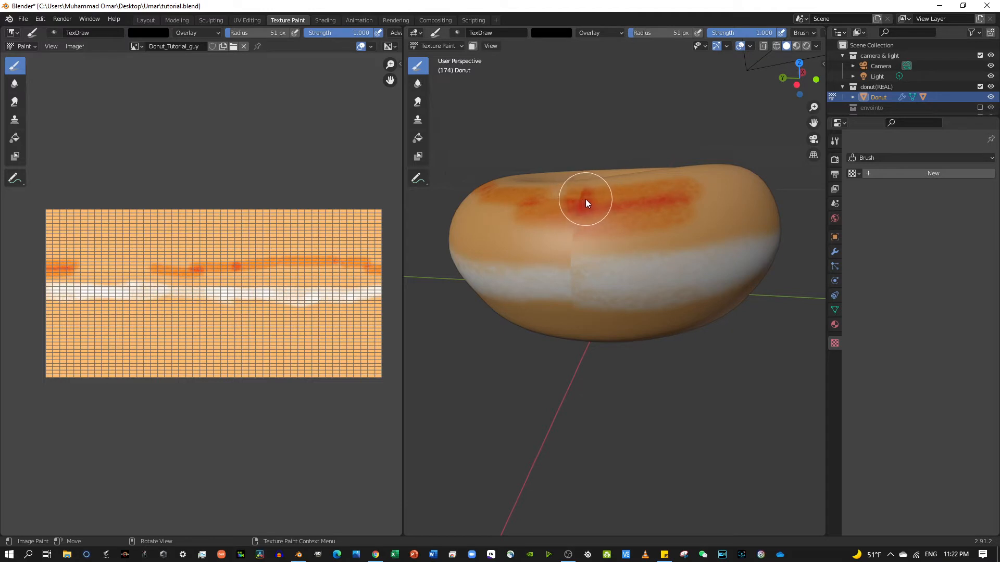
# Try darkening the texture seam on the donut with a black Overlay stroke, and undo the latest strokes
pyautogui.moveTo(585, 200); pyautogui.dragTo(566, 203)
pyautogui.hotkey('ctrl', 'z')
pyautogui.hotkey('ctrl', 'z')
pyautogui.hotkey('ctrl', 'z')
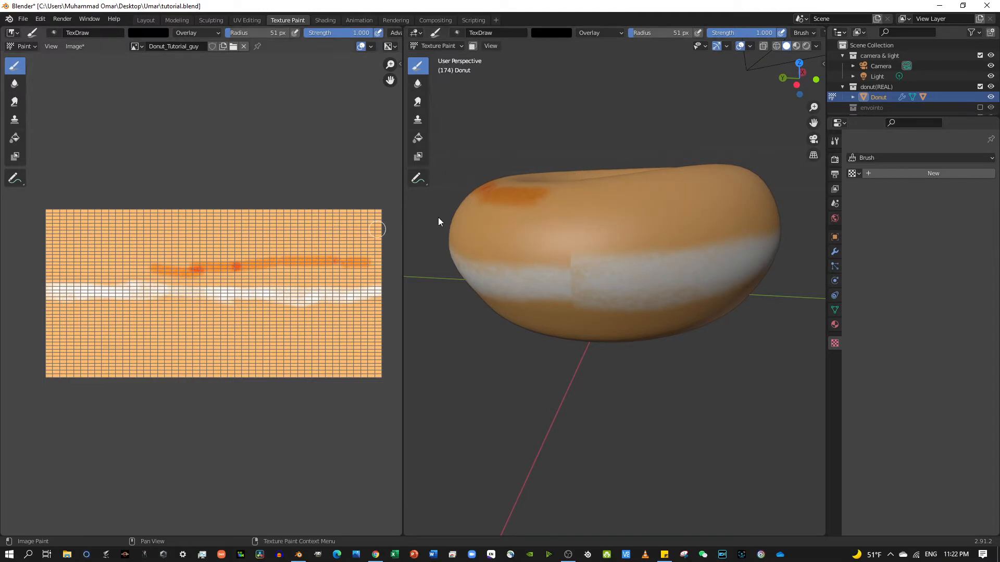
# Paint black Overlay shading directly on the donut's outer side above the white band, continuing around the donut
pyautogui.moveTo(532, 202)
pyautogui.mouseDown()
pyautogui.moveTo(562, 196)
pyautogui.moveTo(524, 202)
pyautogui.moveTo(526, 217)
pyautogui.moveTo(458, 206)
pyautogui.moveTo(471, 225)
pyautogui.mouseUp()
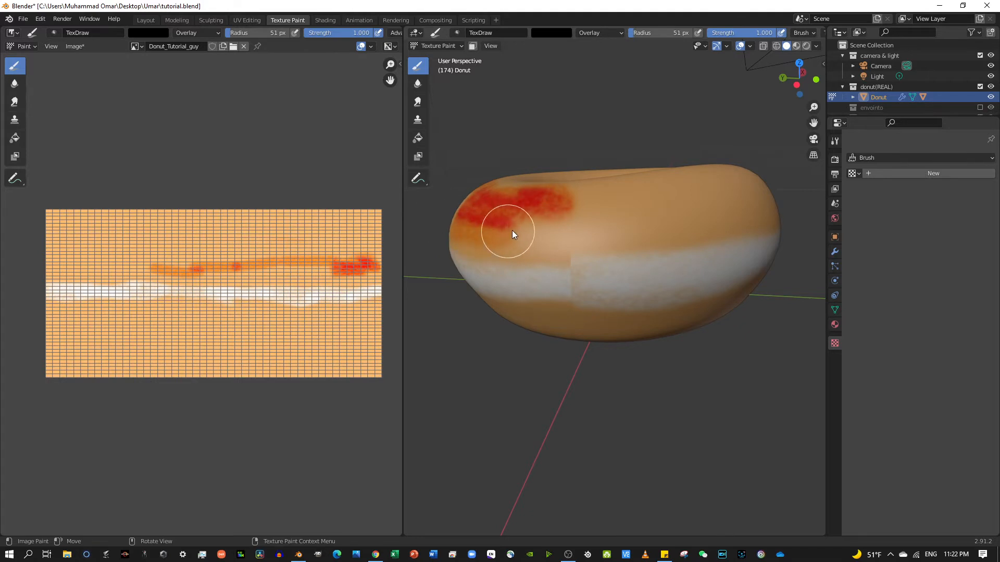
pyautogui.click(754, 204)
pyautogui.moveTo(753, 205)
pyautogui.mouseDown(button='middle')
pyautogui.moveTo(694, 215)
pyautogui.moveTo(638, 197)
pyautogui.moveTo(610, 206)
pyautogui.mouseUp(button='middle')
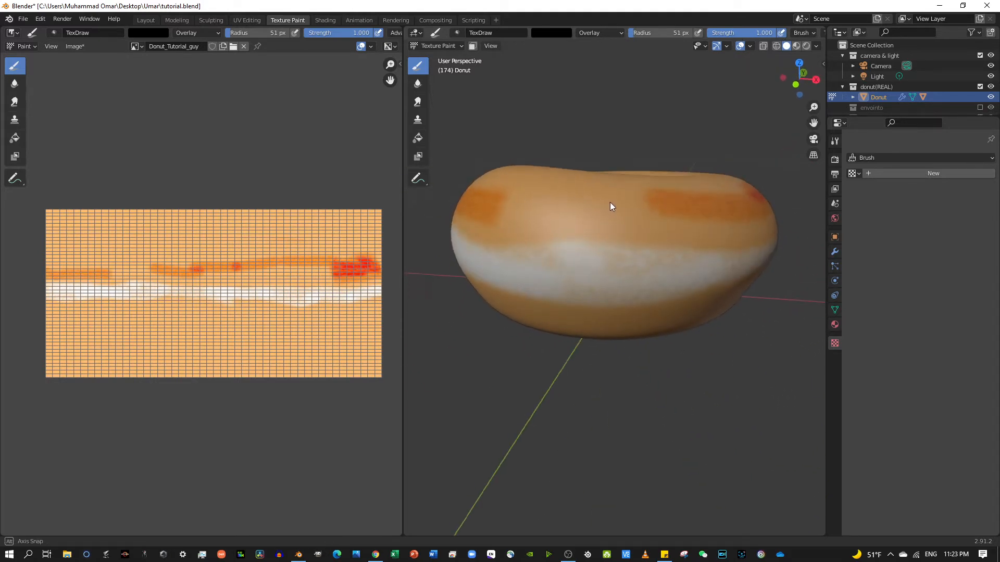
pyautogui.moveTo(677, 211); pyautogui.dragTo(506, 207)
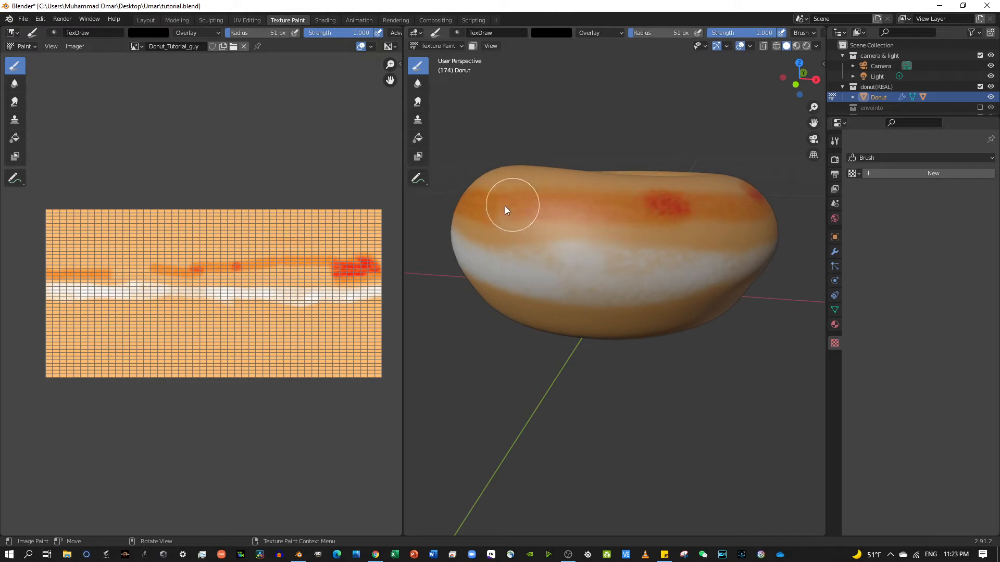
pyautogui.click(490, 204)
pyautogui.moveTo(711, 230); pyautogui.dragTo(443, 224)
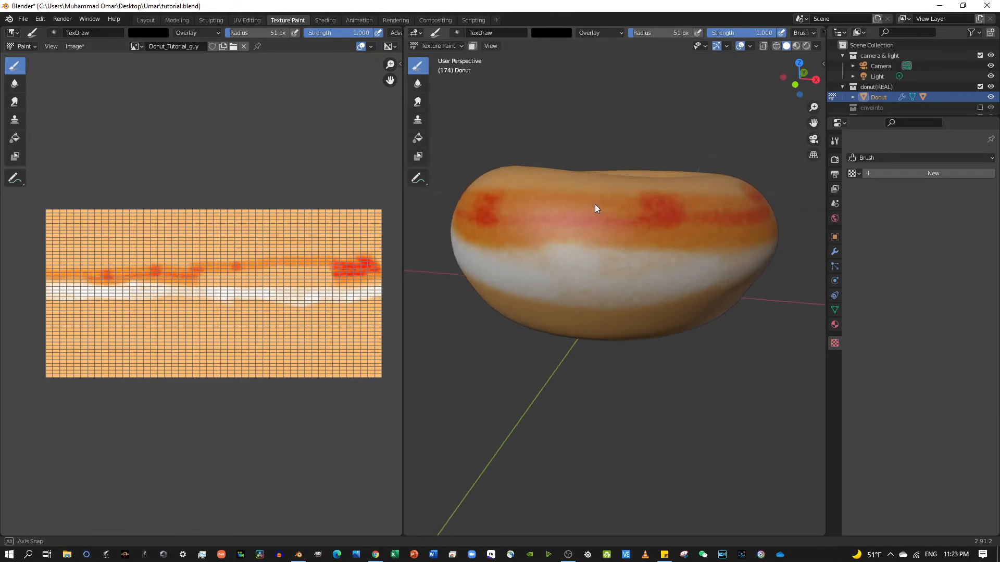
pyautogui.moveTo(594, 204); pyautogui.dragTo(505, 192, button='middle')
pyautogui.moveTo(508, 213); pyautogui.dragTo(776, 202)
pyautogui.moveTo(776, 202)
pyautogui.mouseDown(button='middle')
pyautogui.moveTo(670, 215)
pyautogui.moveTo(684, 227)
pyautogui.mouseUp(button='middle')
pyautogui.moveTo(602, 259); pyautogui.dragTo(508, 255)
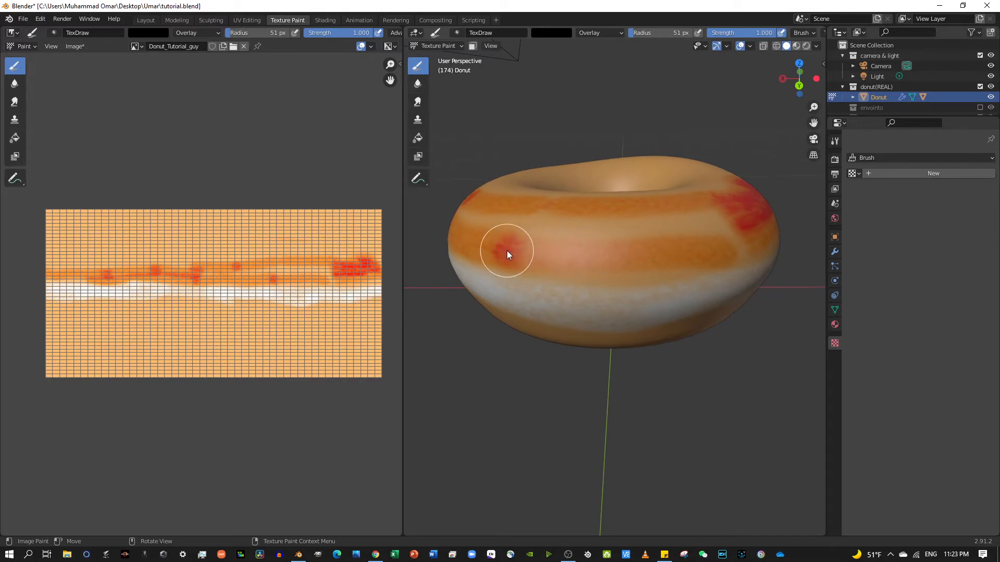
# Try painting a black Overlay ring around the hole on the donut's underside, and undo it
pyautogui.moveTo(509, 255)
pyautogui.mouseDown(button='middle')
pyautogui.moveTo(495, 239)
pyautogui.moveTo(526, 188)
pyautogui.moveTo(541, 183)
pyautogui.moveTo(511, 167)
pyautogui.mouseUp(button='middle')
pyautogui.moveTo(674, 203)
pyautogui.mouseDown()
pyautogui.moveTo(674, 282)
pyautogui.moveTo(547, 299)
pyautogui.moveTo(484, 178)
pyautogui.moveTo(515, 180)
pyautogui.mouseUp()
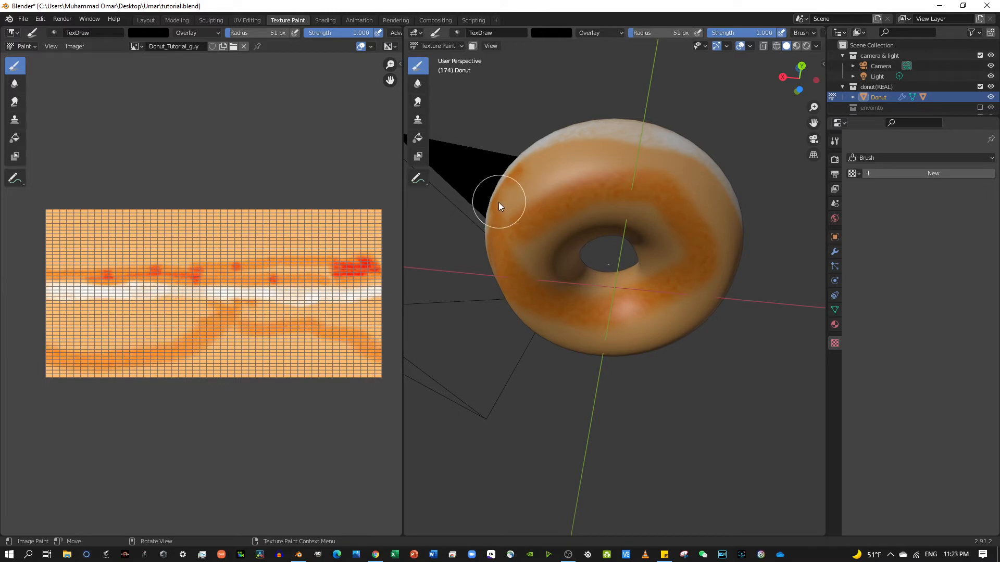
pyautogui.moveTo(589, 174); pyautogui.dragTo(582, 180)
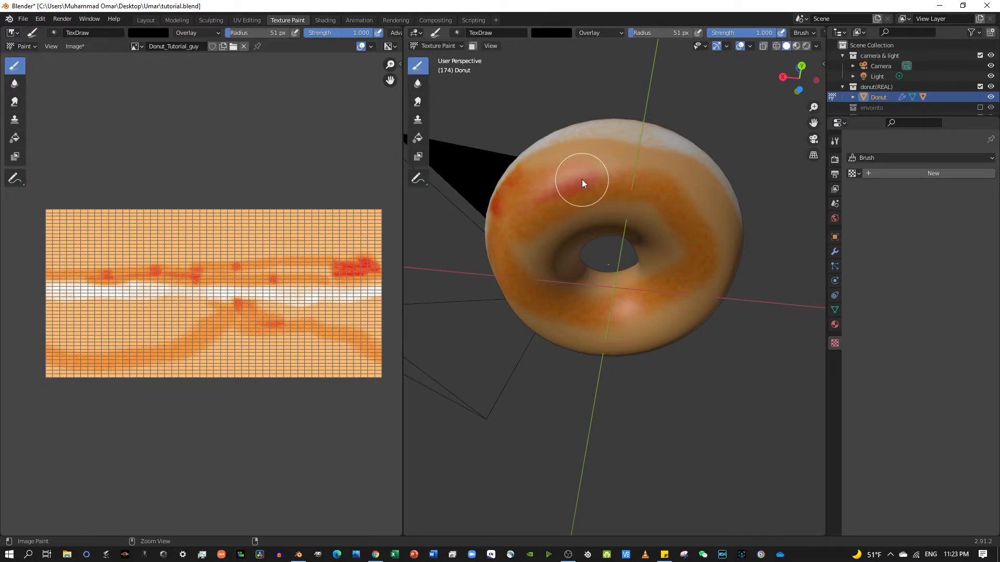
pyautogui.hotkey('ctrl', 'z')
pyautogui.hotkey('ctrl', 'z')
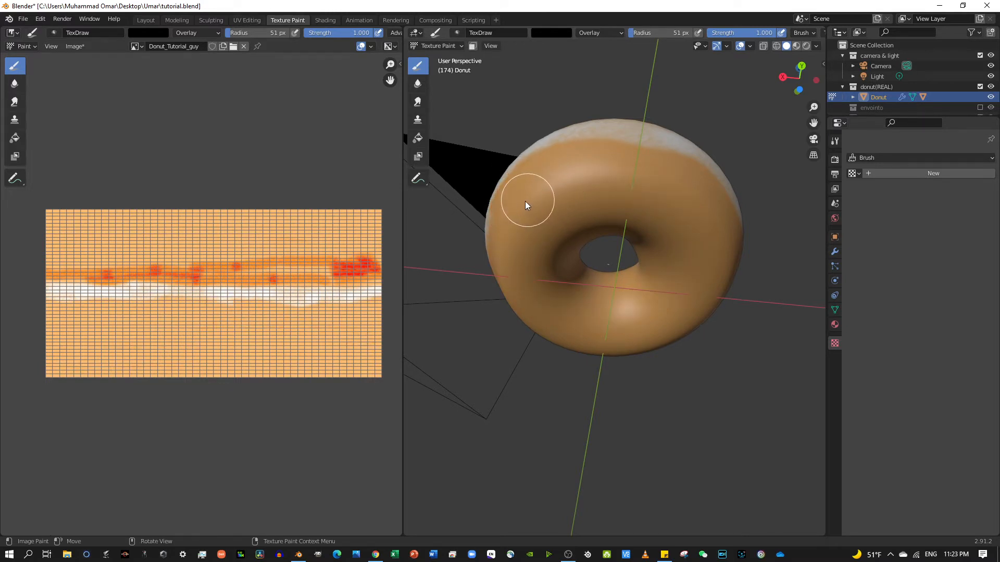
# Paint broad black Overlay shading around the hole on the donut's underside
pyautogui.moveTo(524, 208); pyautogui.dragTo(595, 190)
pyautogui.moveTo(683, 217)
pyautogui.mouseDown()
pyautogui.moveTo(675, 301)
pyautogui.moveTo(607, 322)
pyautogui.moveTo(524, 296)
pyautogui.moveTo(519, 212)
pyautogui.moveTo(537, 200)
pyautogui.mouseUp()
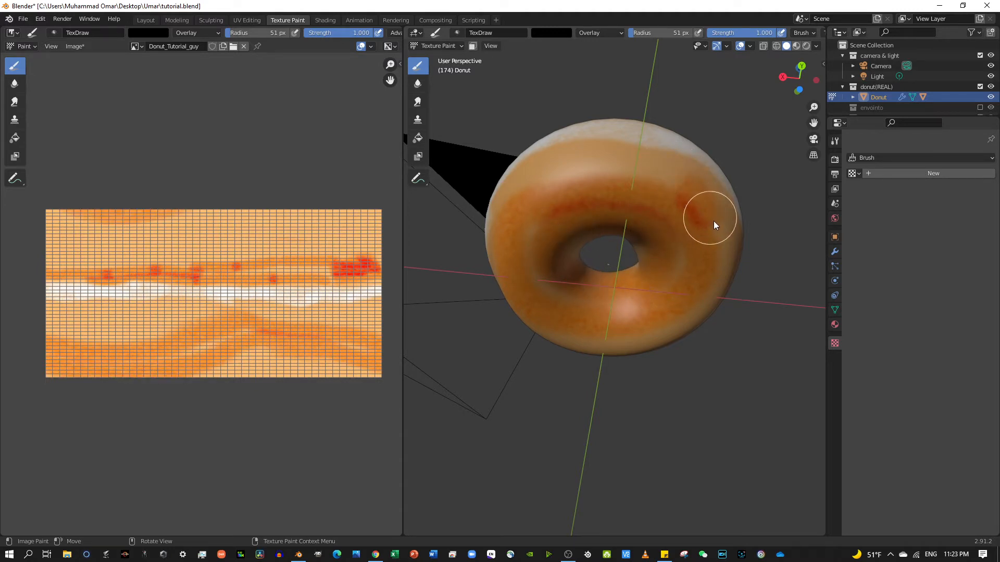
pyautogui.moveTo(642, 335)
pyautogui.mouseDown()
pyautogui.moveTo(555, 321)
pyautogui.moveTo(493, 273)
pyautogui.mouseUp()
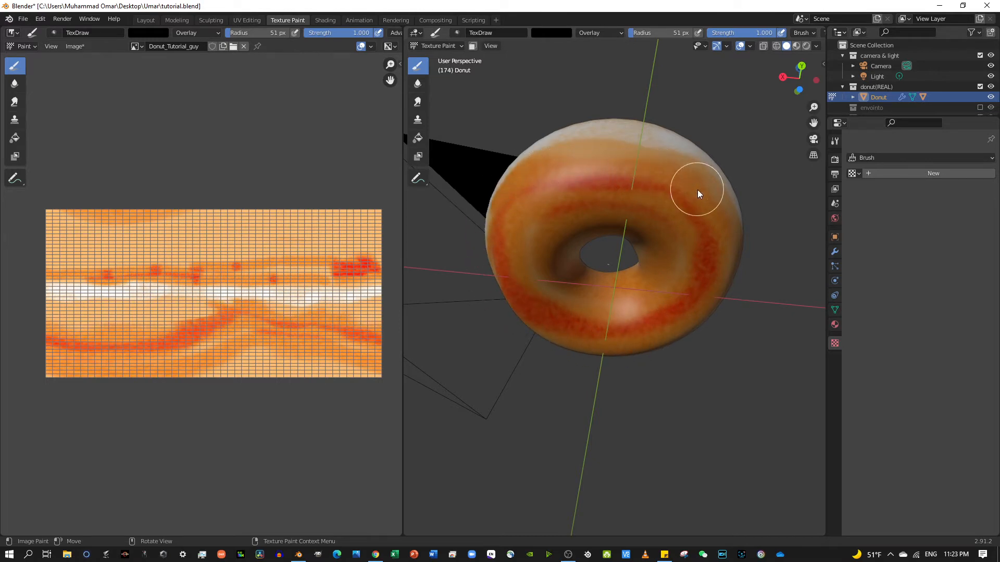
# Try shading the rim of the hole on the donut's upper side with a black Overlay stroke
pyautogui.moveTo(698, 190); pyautogui.dragTo(664, 232, button='middle')
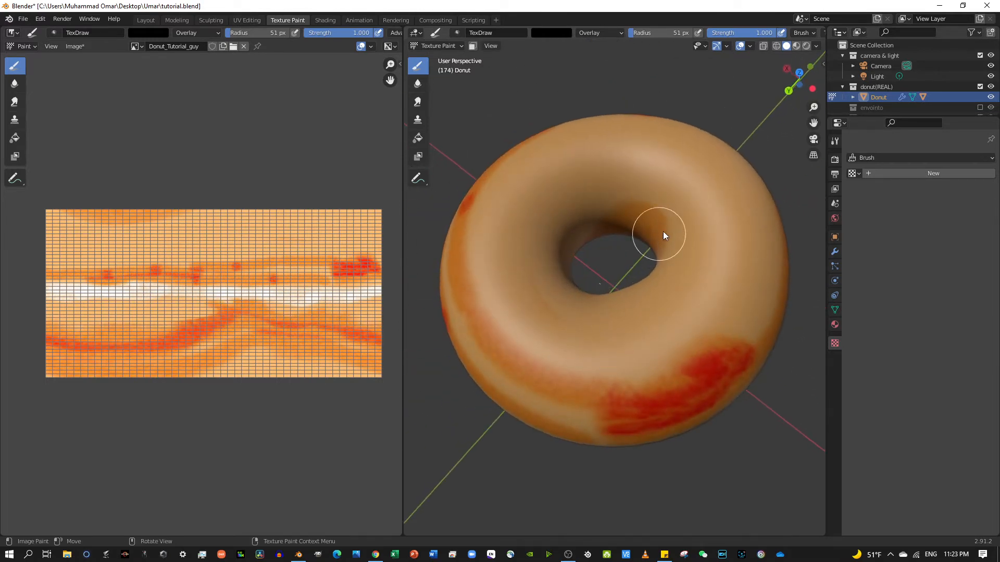
pyautogui.scroll(8, 570, 197)
pyautogui.scroll(-5, 559, 186)
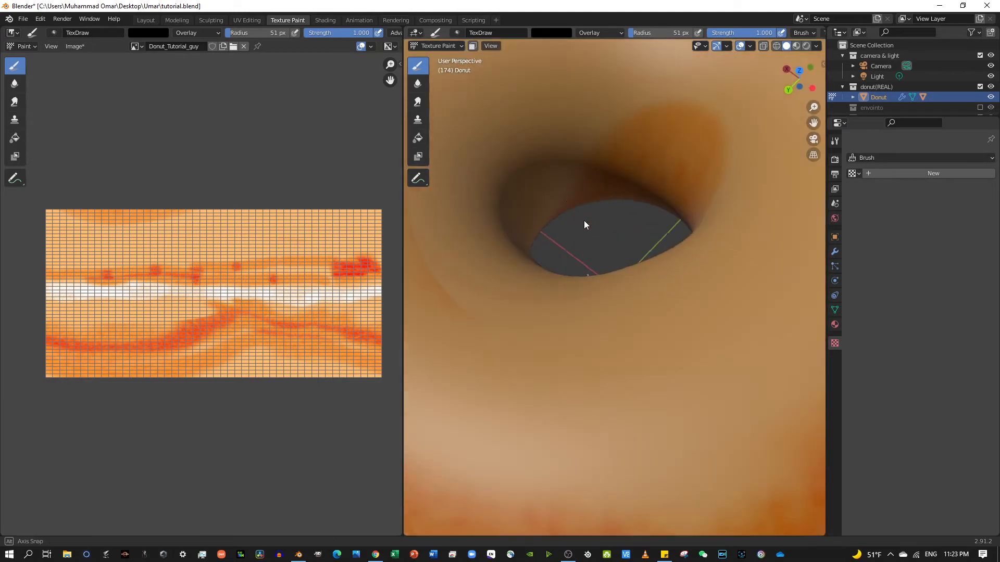
pyautogui.moveTo(617, 142)
pyautogui.mouseDown()
pyautogui.moveTo(549, 132)
pyautogui.moveTo(464, 199)
pyautogui.moveTo(646, 311)
pyautogui.moveTo(753, 220)
pyautogui.mouseUp()
pyautogui.press('z')
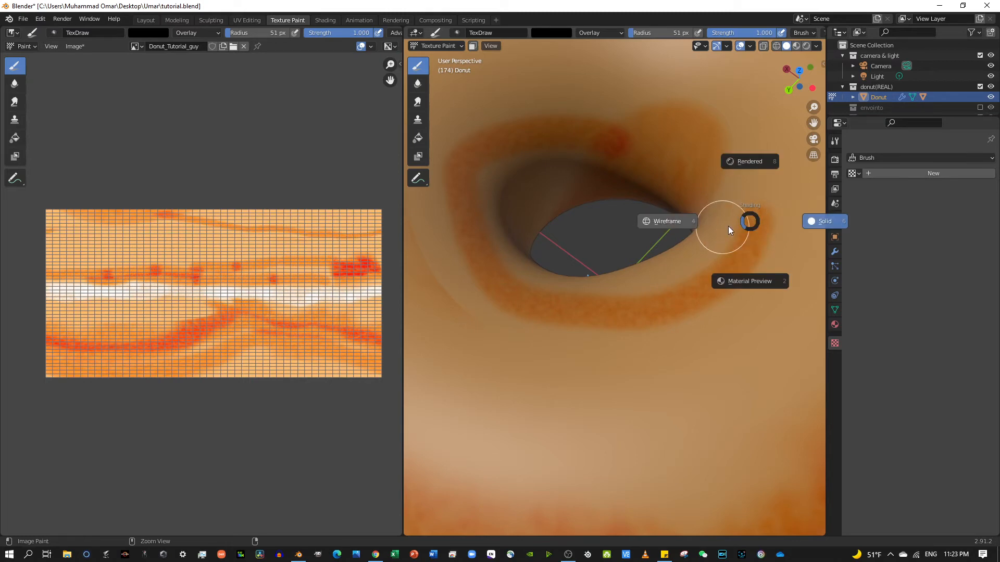
pyautogui.click(728, 226)
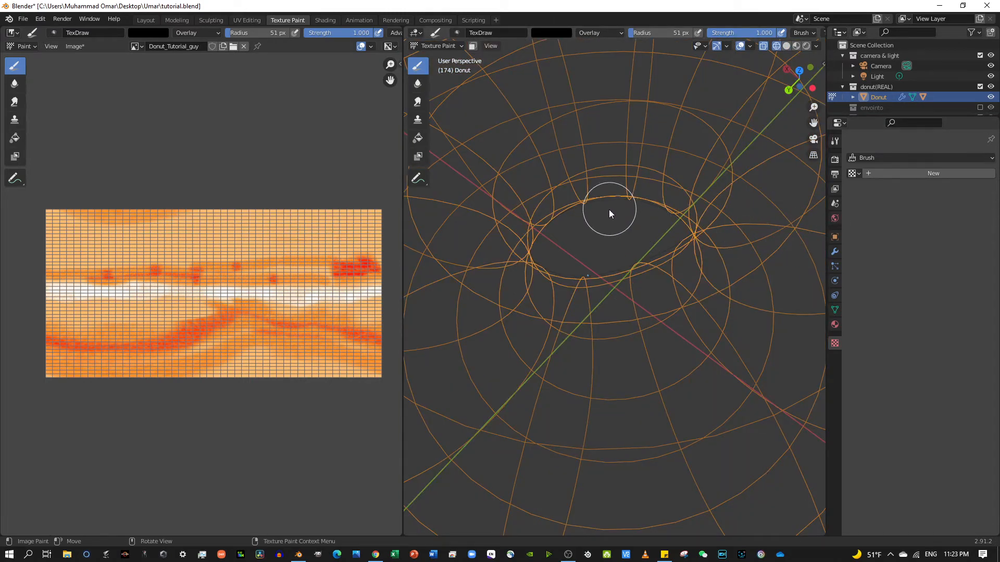
# Return the 3D view to Solid shading and undo the last dark ring stroke on the underside
pyautogui.scroll(-4, 609, 209)
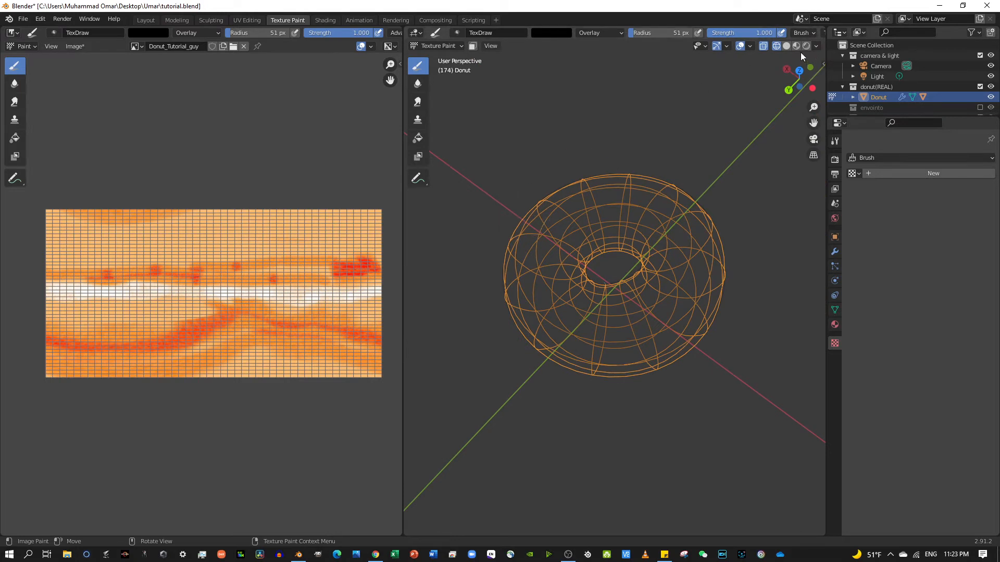
pyautogui.click(787, 46)
pyautogui.hotkey('ctrl', 'z')
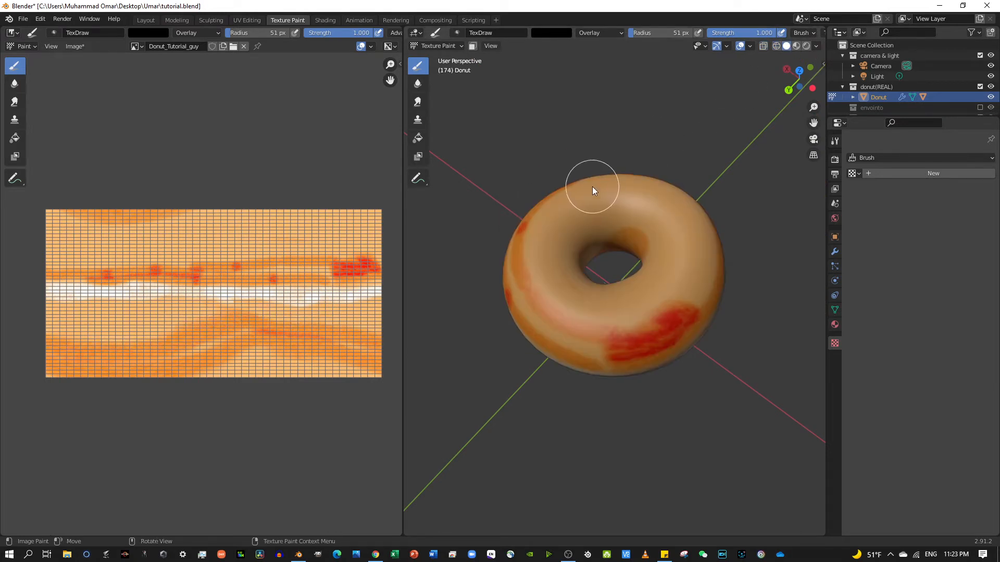
# Set the TexDraw brush color to white and its blend mode to Mix
pyautogui.moveTo(592, 188)
pyautogui.mouseDown(button='middle')
pyautogui.moveTo(646, 178)
pyautogui.moveTo(630, 170)
pyautogui.moveTo(601, 182)
pyautogui.mouseUp(button='middle')
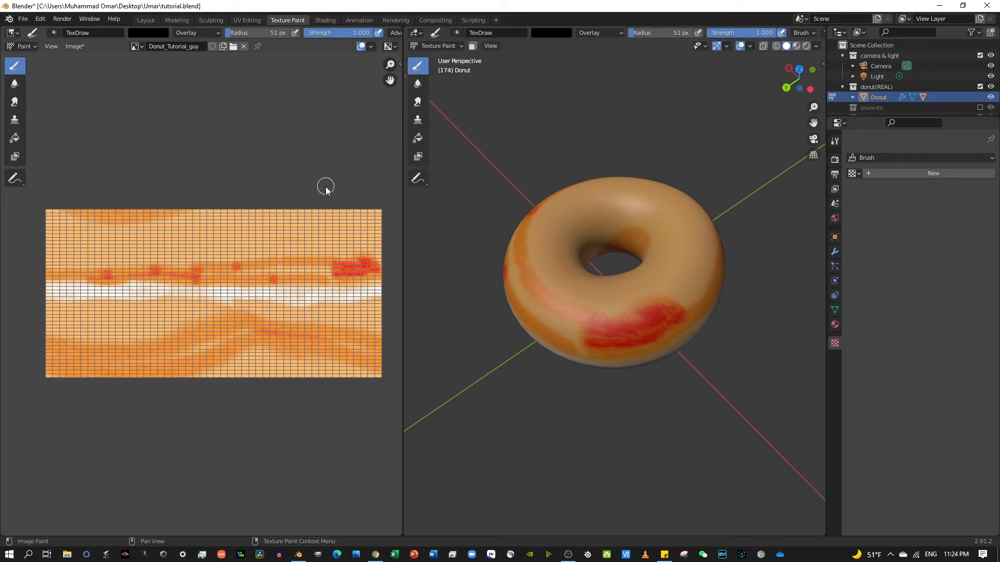
pyautogui.press('n')
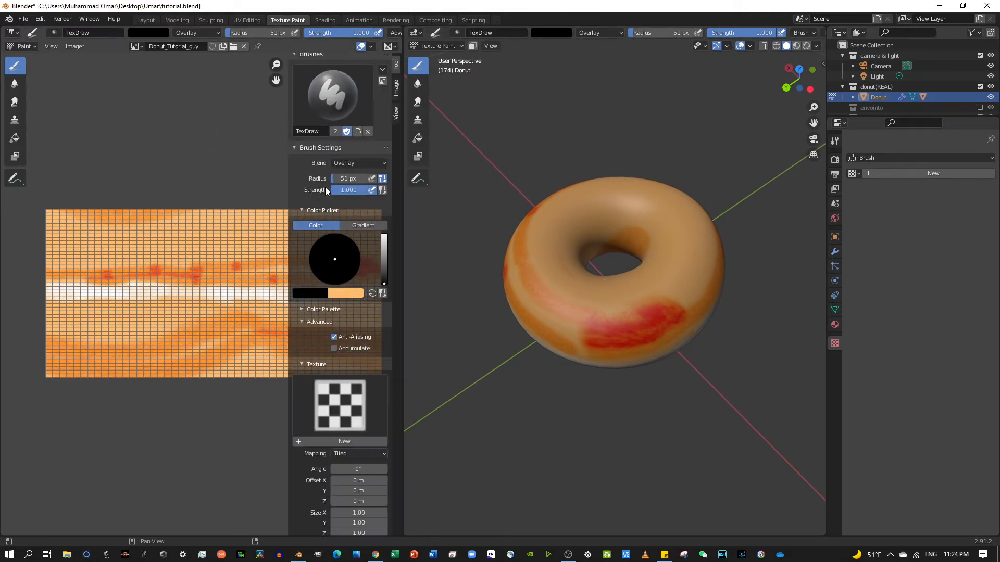
pyautogui.click(306, 294)
pyautogui.click(314, 292)
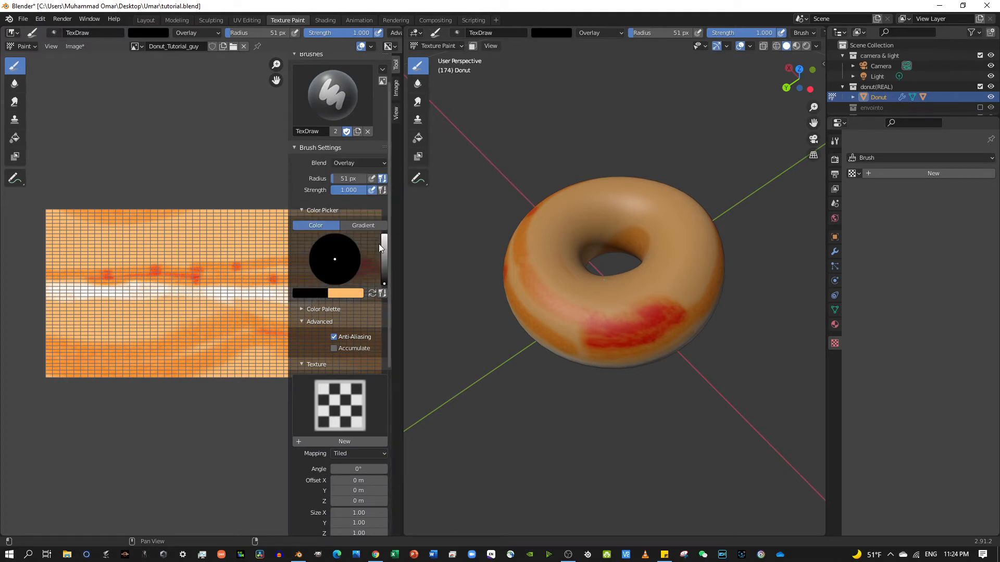
pyautogui.moveTo(385, 248); pyautogui.dragTo(384, 235)
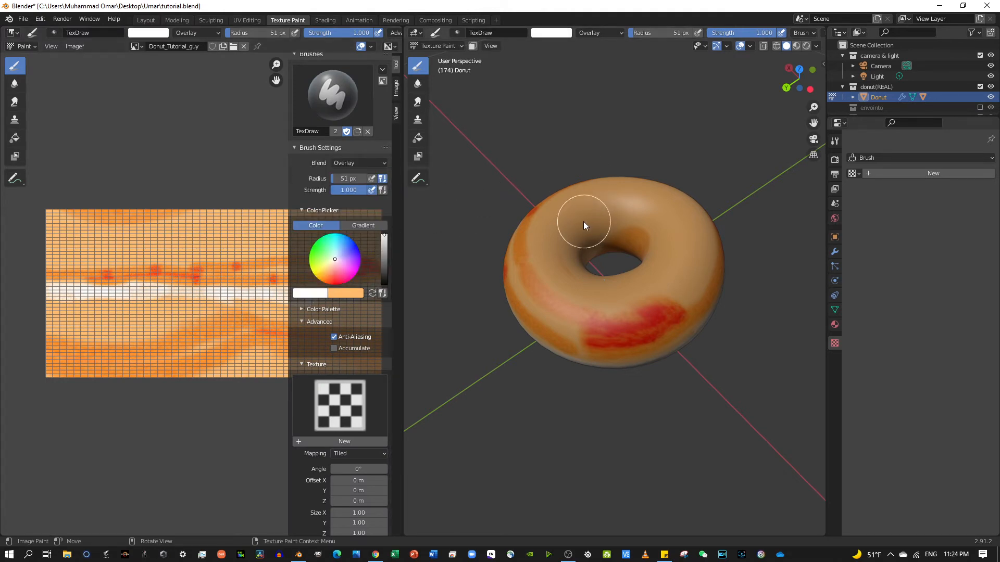
pyautogui.scroll(2, 589, 224)
pyautogui.scroll(5, 574, 209)
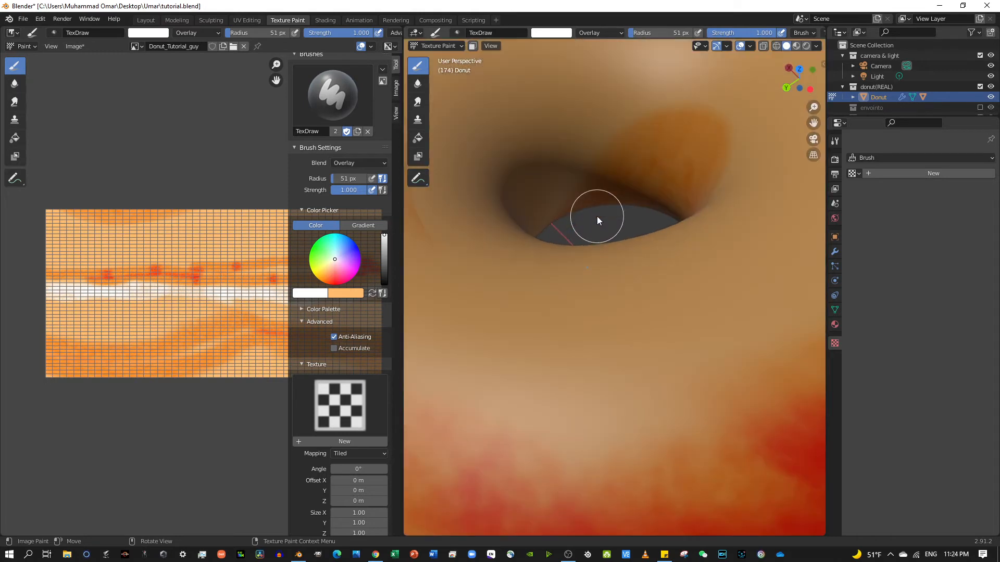
pyautogui.click(373, 163)
pyautogui.click(361, 174)
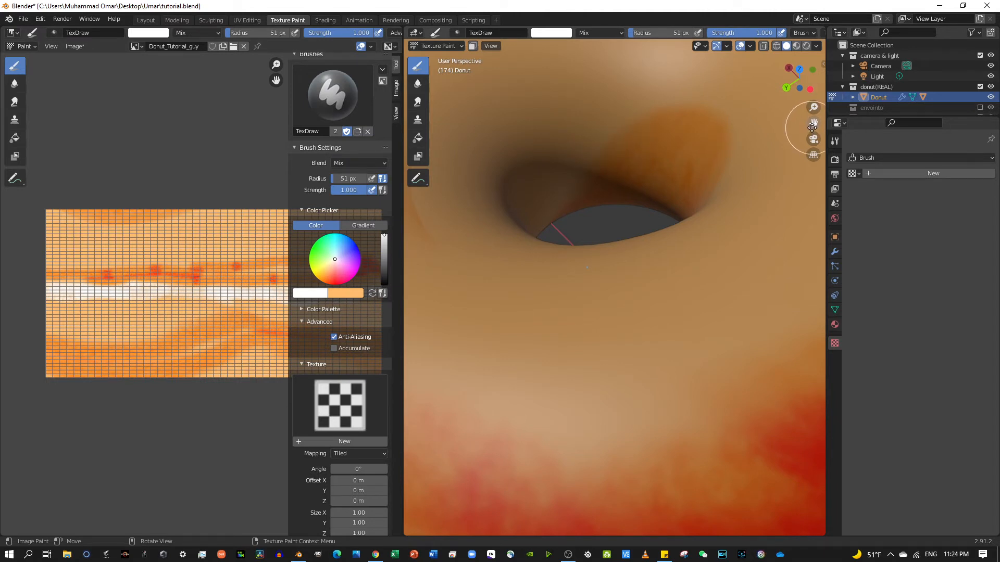
# Paint a white ring around the inner rim of the donut's hole, covering the dark shading and orange patches
pyautogui.moveTo(814, 123); pyautogui.dragTo(814, 227)
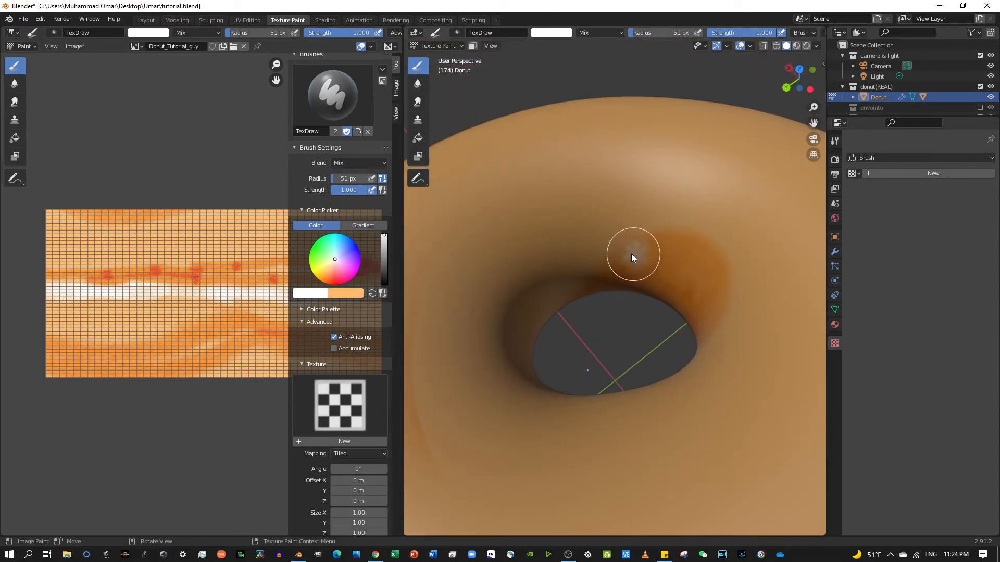
pyautogui.moveTo(632, 257); pyautogui.dragTo(554, 265)
pyautogui.moveTo(507, 312); pyautogui.dragTo(621, 240)
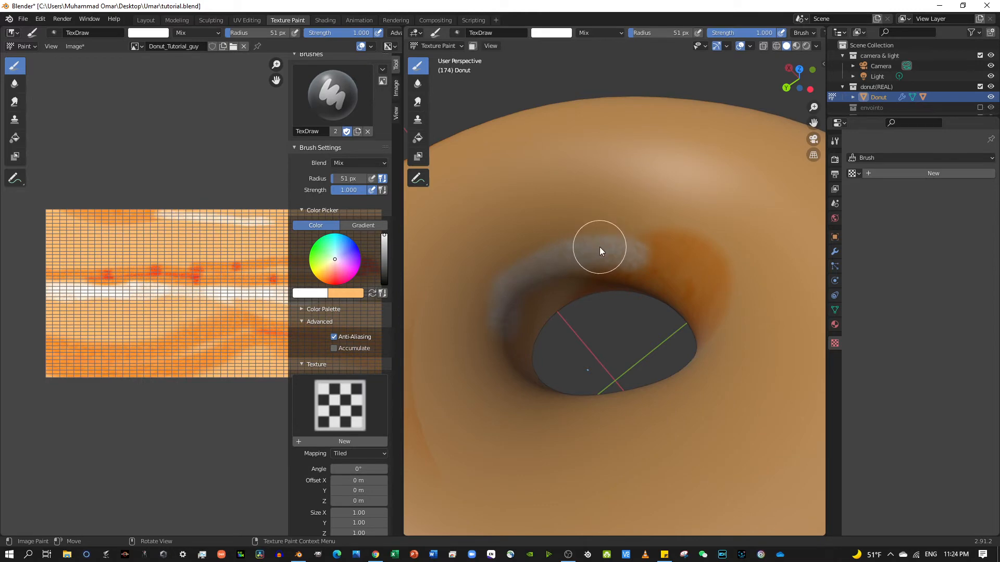
pyautogui.moveTo(706, 305); pyautogui.dragTo(645, 333)
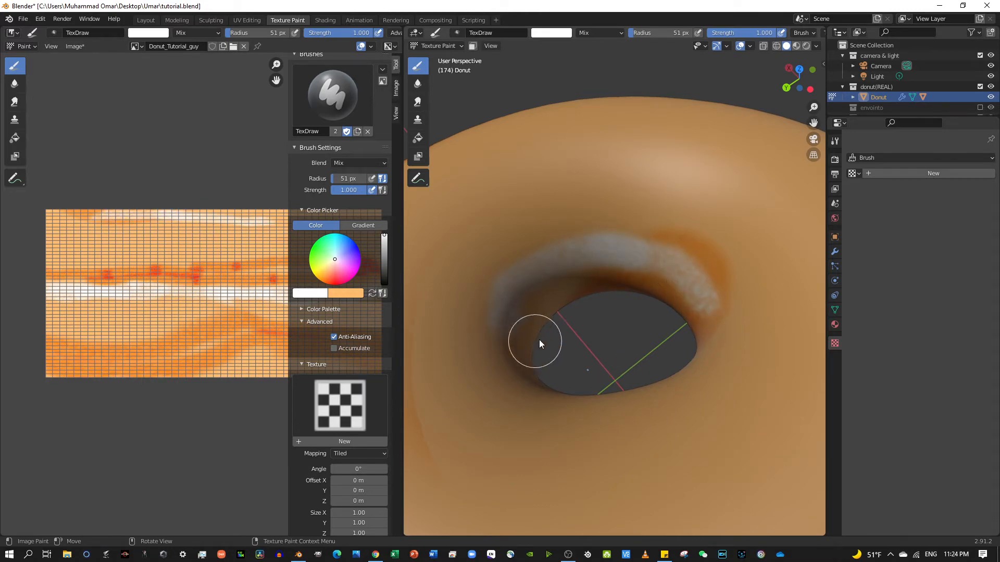
pyautogui.moveTo(541, 346)
pyautogui.mouseDown(button='middle')
pyautogui.moveTo(502, 359)
pyautogui.moveTo(754, 329)
pyautogui.moveTo(764, 342)
pyautogui.moveTo(960, 95)
pyautogui.mouseUp(button='middle')
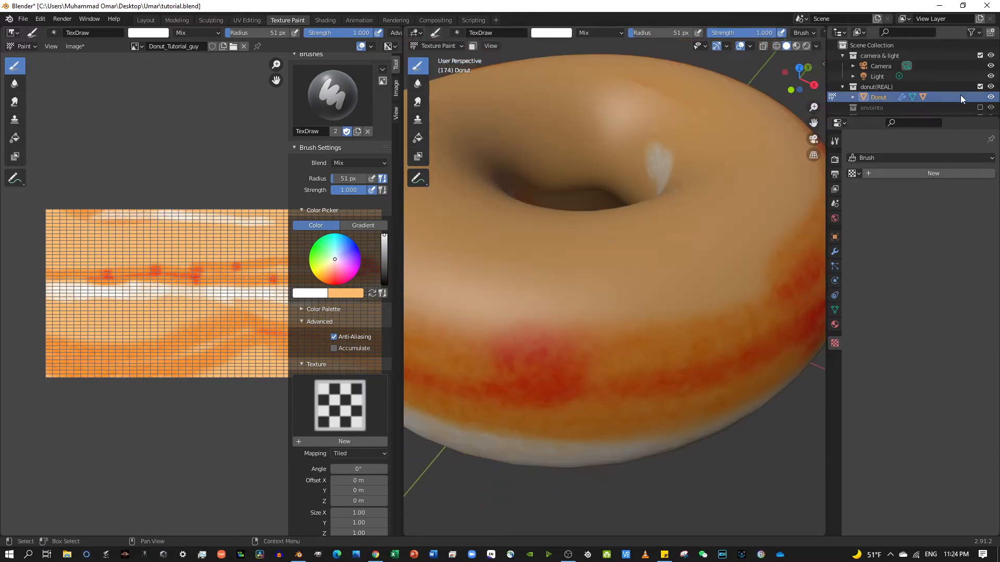
pyautogui.moveTo(697, 197)
pyautogui.mouseDown(button='middle')
pyautogui.moveTo(720, 222)
pyautogui.moveTo(703, 211)
pyautogui.mouseUp(button='middle')
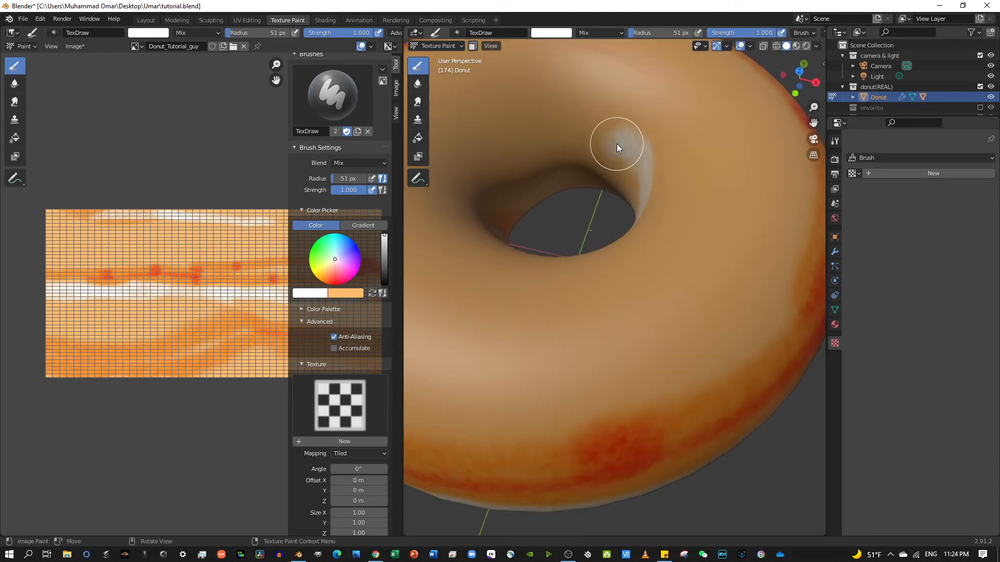
pyautogui.moveTo(520, 148); pyautogui.dragTo(480, 197)
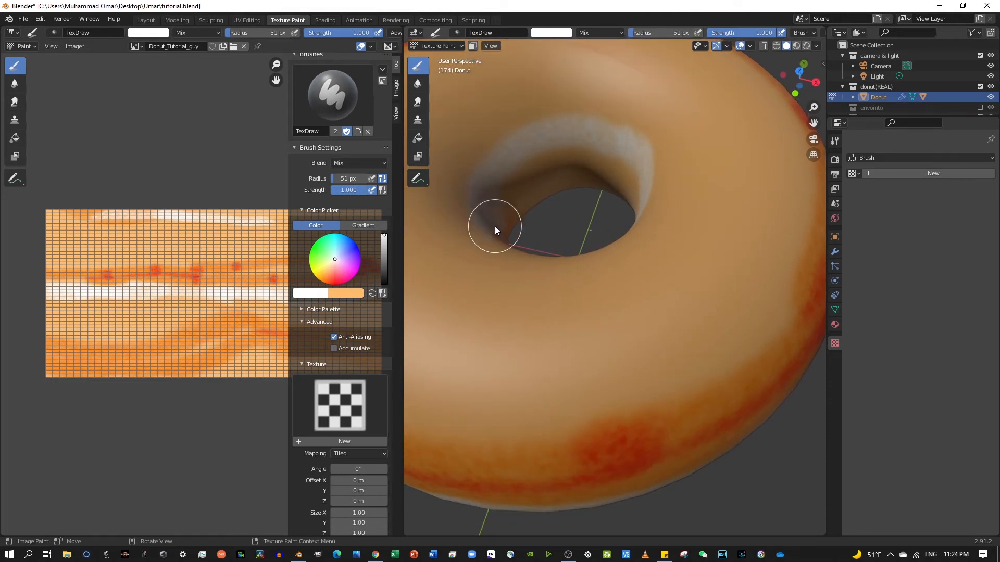
# Swap the brush color to light orange and paint over the strong red spots around the donut's outer side
pyautogui.scroll(-6, 614, 159)
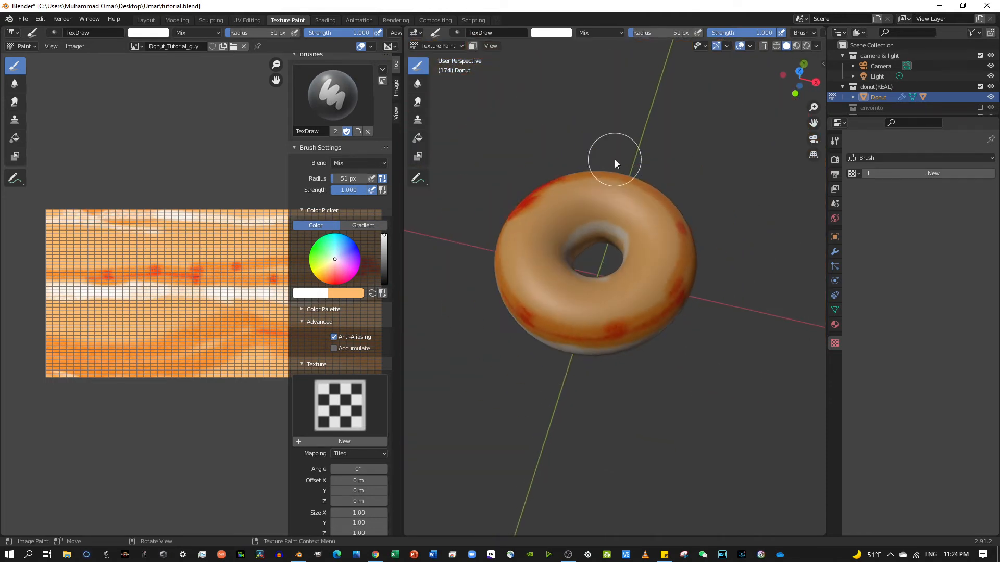
pyautogui.moveTo(614, 160)
pyautogui.mouseDown(button='middle')
pyautogui.moveTo(680, 108)
pyautogui.moveTo(691, 120)
pyautogui.mouseUp(button='middle')
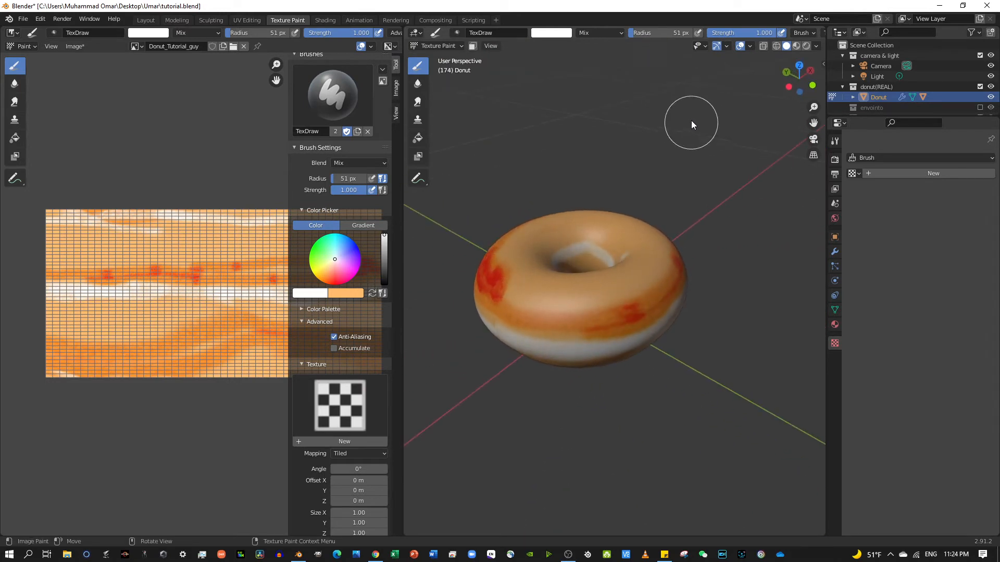
pyautogui.moveTo(413, 266)
pyautogui.mouseDown(button='middle')
pyautogui.moveTo(701, 149)
pyautogui.moveTo(662, 237)
pyautogui.moveTo(723, 249)
pyautogui.moveTo(742, 240)
pyautogui.moveTo(746, 249)
pyautogui.moveTo(719, 263)
pyautogui.moveTo(703, 250)
pyautogui.mouseUp(button='middle')
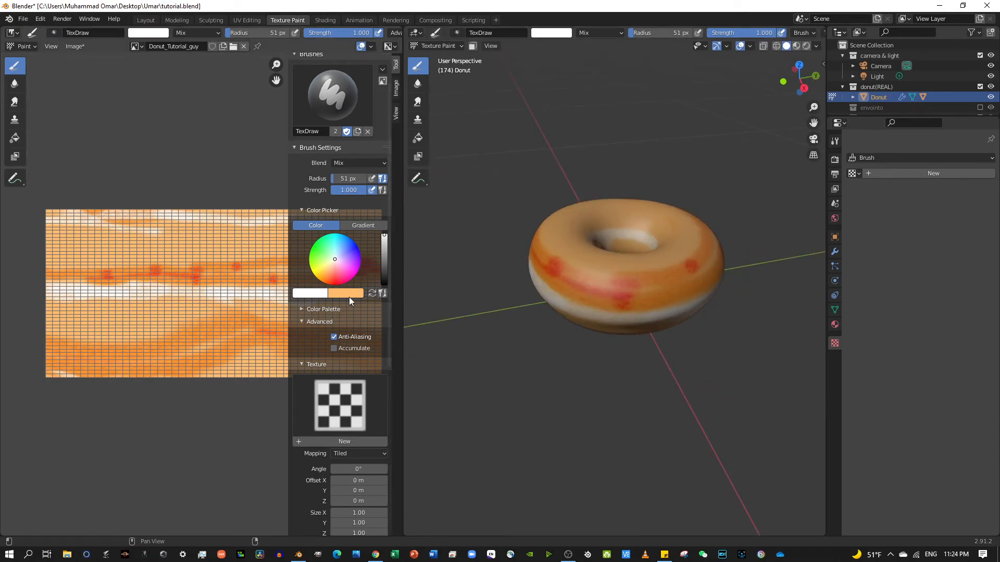
pyautogui.click(372, 293)
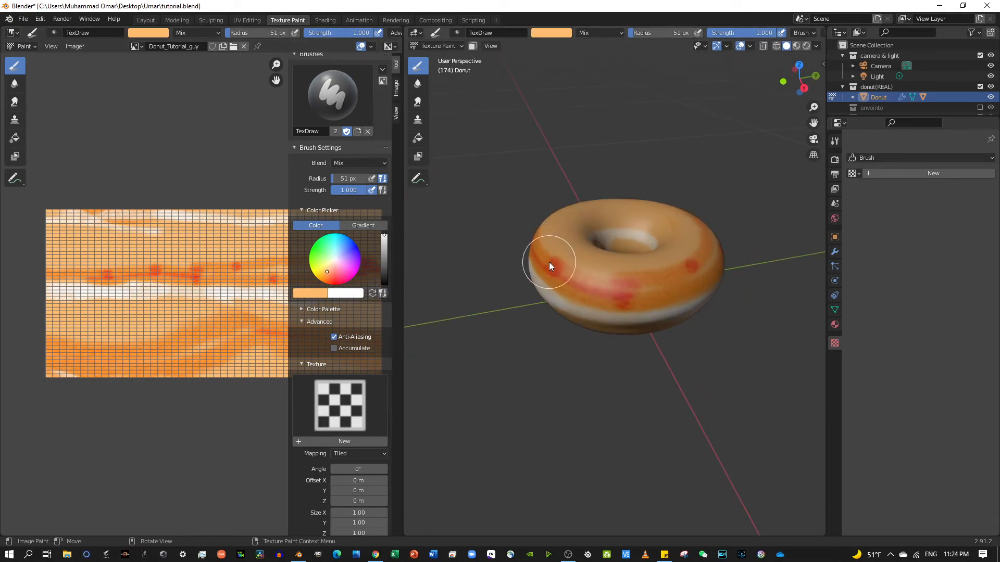
pyautogui.moveTo(560, 264)
pyautogui.mouseDown()
pyautogui.moveTo(627, 301)
pyautogui.moveTo(617, 293)
pyautogui.moveTo(651, 272)
pyautogui.mouseUp()
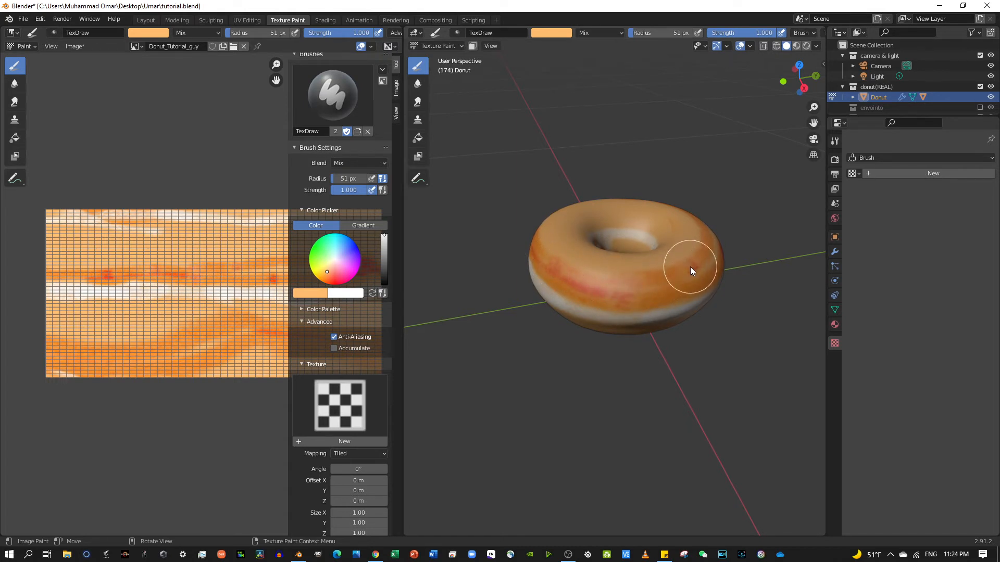
pyautogui.moveTo(689, 267)
pyautogui.mouseDown(button='middle')
pyautogui.moveTo(635, 286)
pyautogui.moveTo(598, 278)
pyautogui.moveTo(495, 222)
pyautogui.moveTo(493, 257)
pyautogui.moveTo(604, 323)
pyautogui.mouseUp(button='middle')
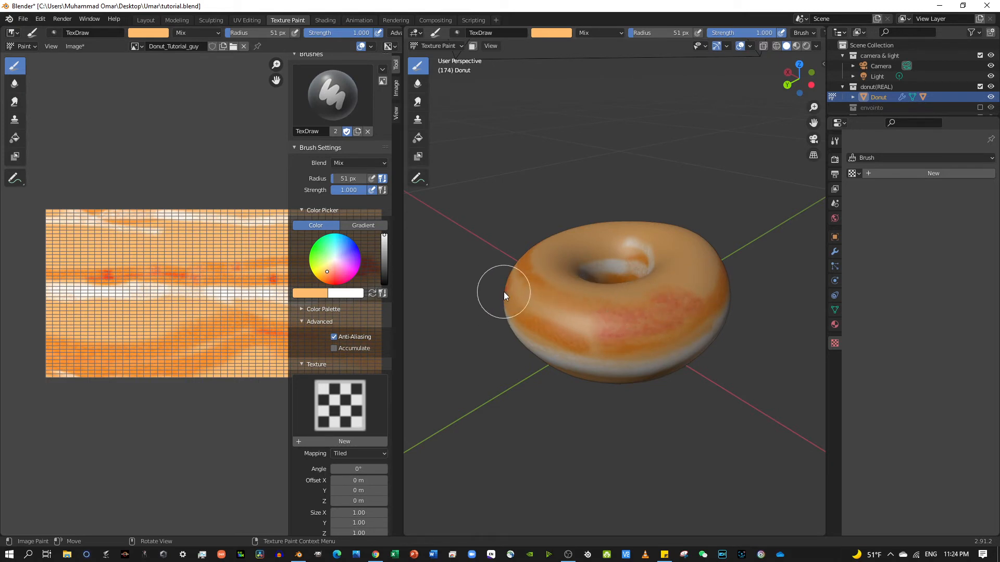
pyautogui.moveTo(565, 295)
pyautogui.mouseDown(button='middle')
pyautogui.moveTo(623, 242)
pyautogui.moveTo(759, 279)
pyautogui.mouseUp(button='middle')
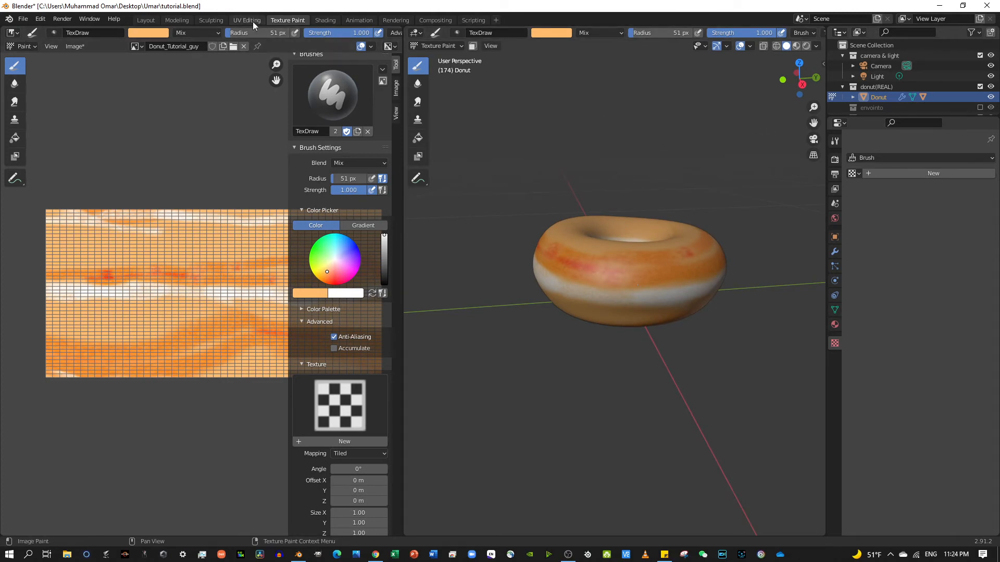
# Show the donut with Rendered viewport shading in the Layout workspace
pyautogui.click(145, 20)
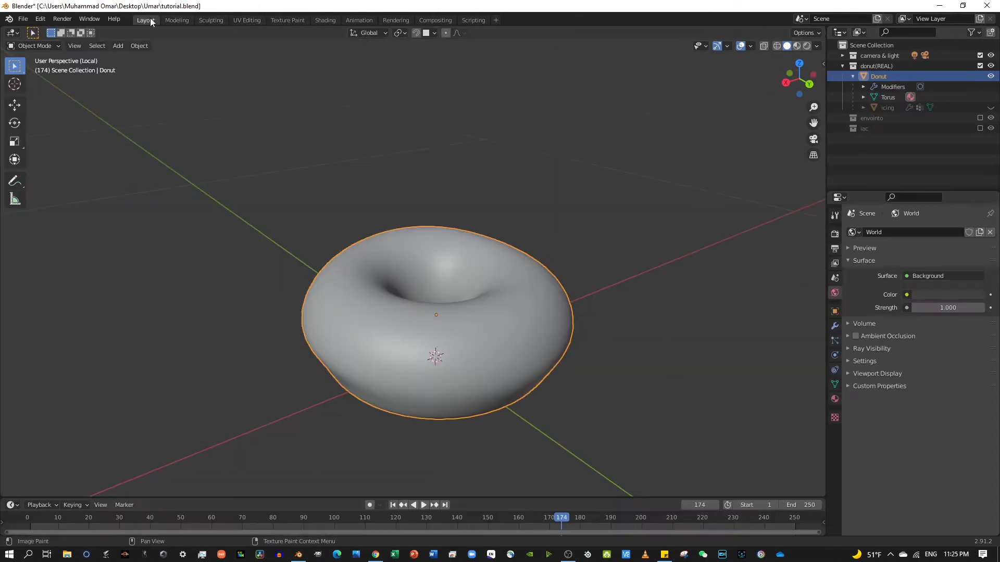
pyautogui.click(808, 45)
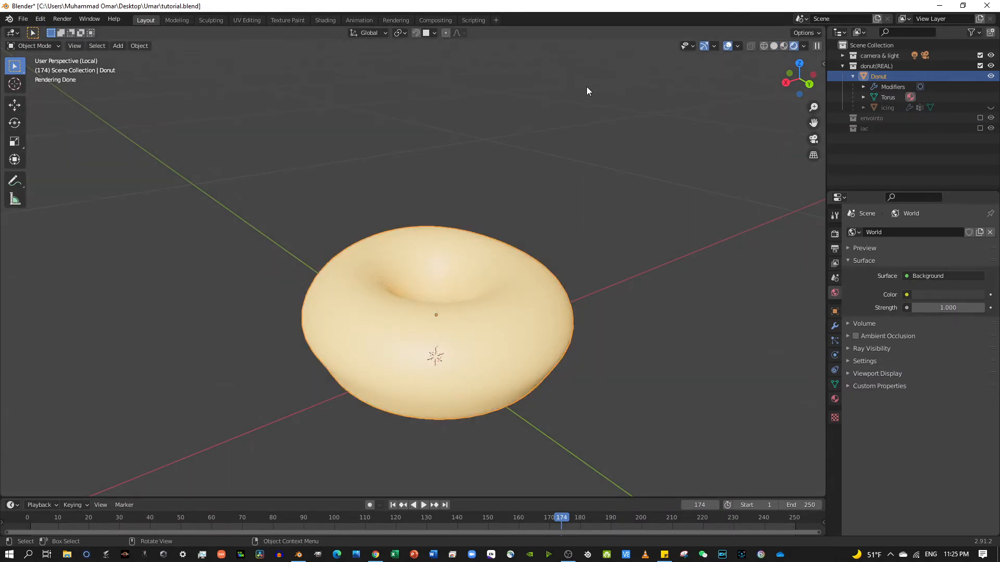
# Return to the Texture Paint workspace and save the painted Donut_Tutorial_guy image
pyautogui.click(247, 20)
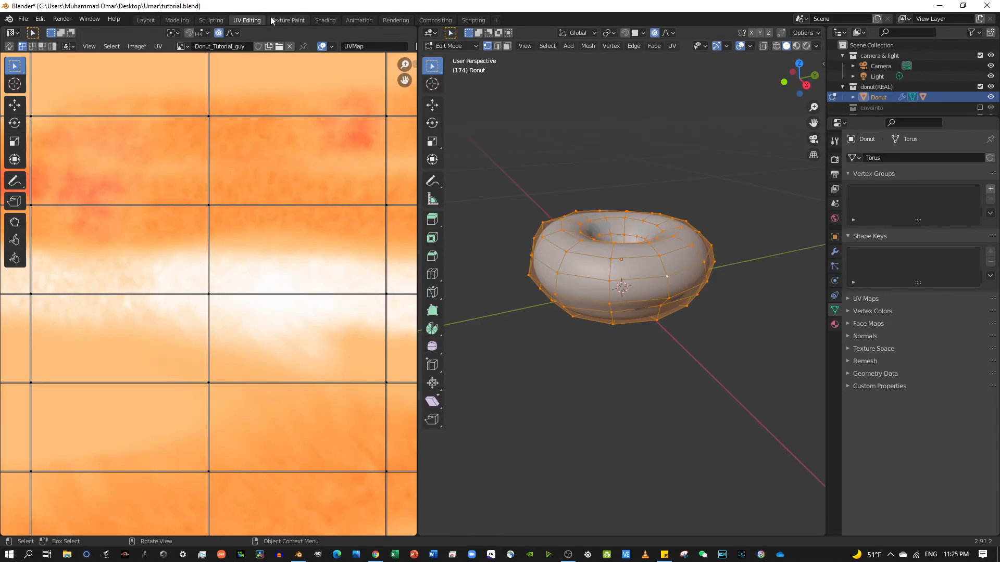
pyautogui.click(279, 20)
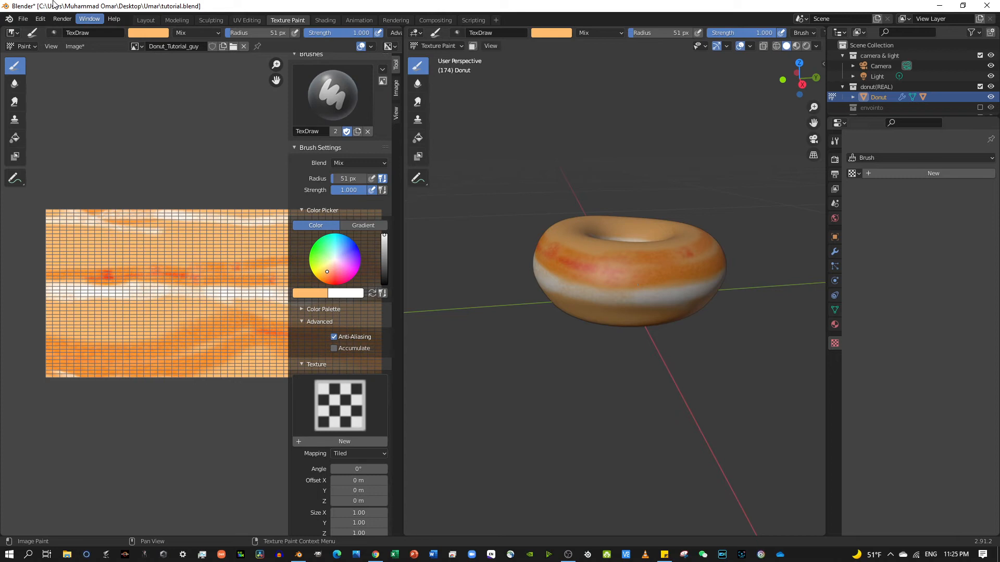
pyautogui.click(73, 46)
pyautogui.click(139, 130)
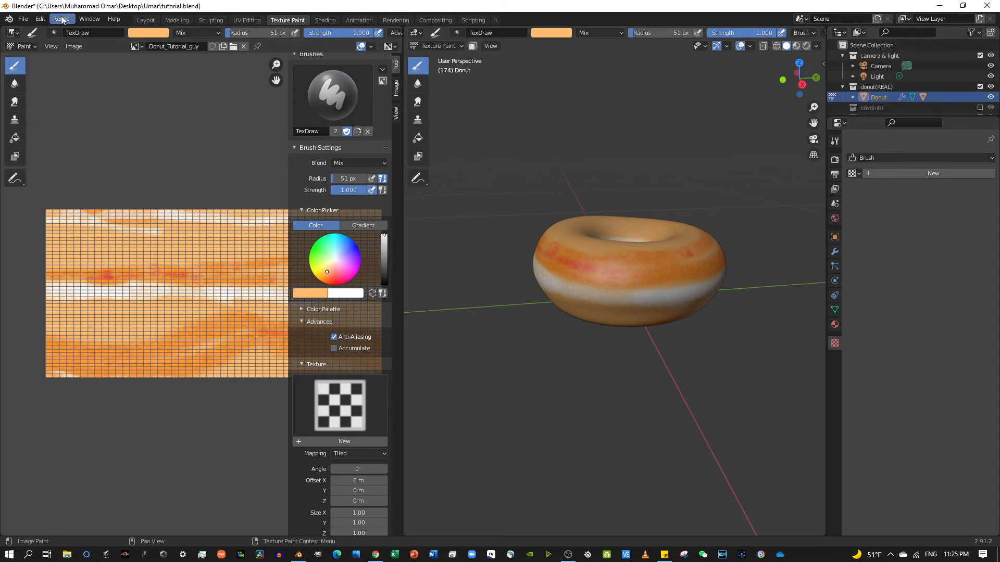
# Go back to the Layout workspace and unhide the icing on the rendered donut
pyautogui.click(146, 20)
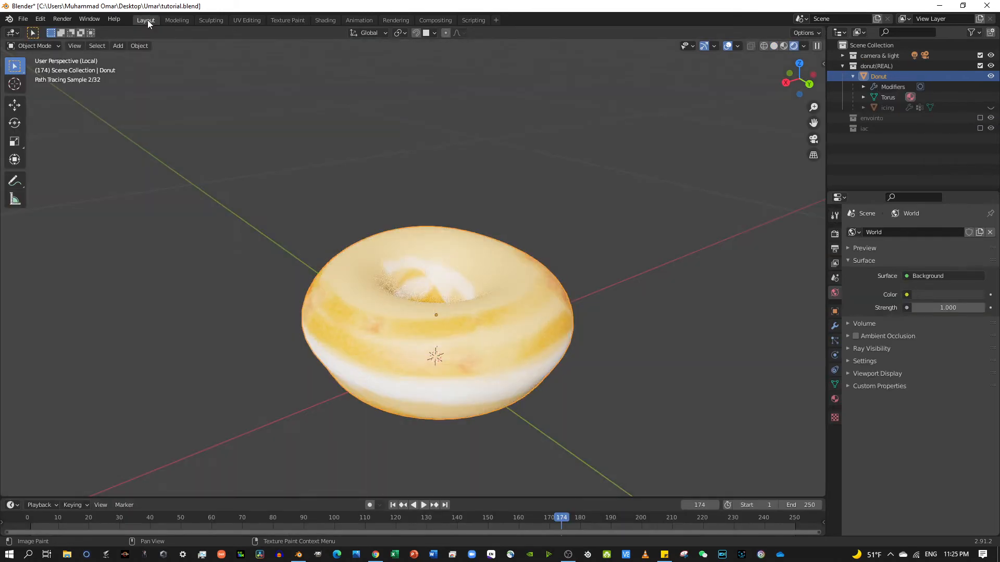
pyautogui.moveTo(458, 189); pyautogui.dragTo(576, 160, button='middle')
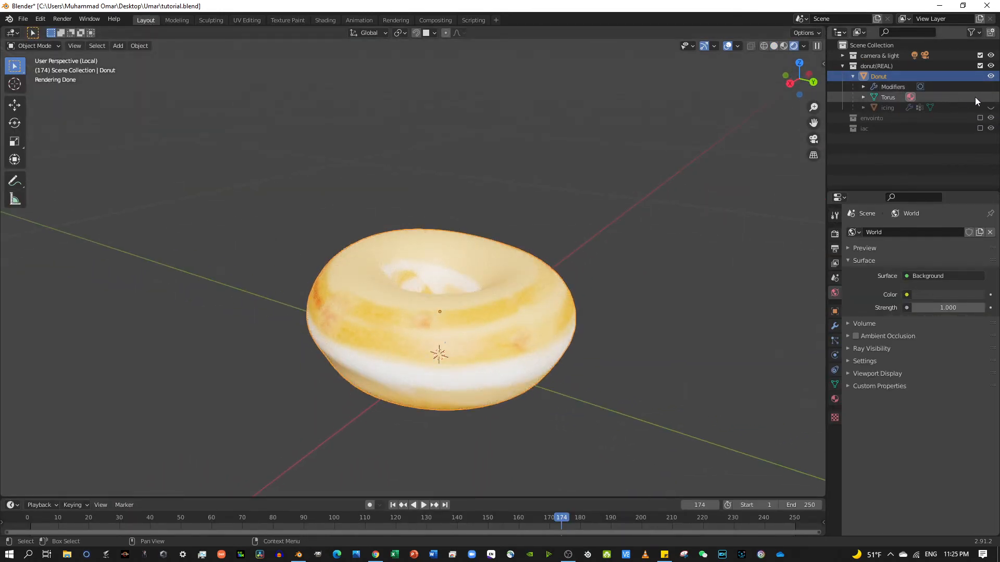
pyautogui.click(990, 107)
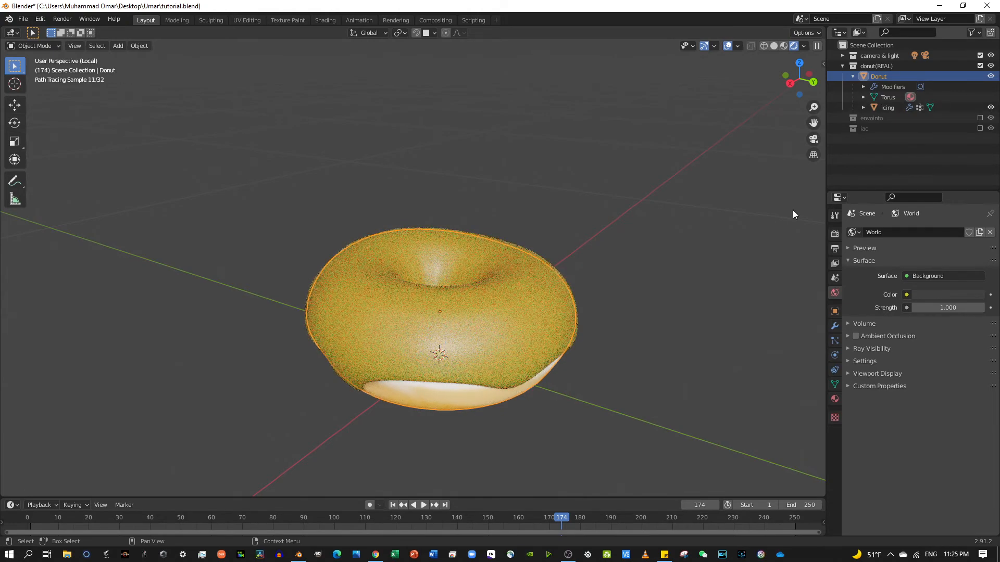
pyautogui.moveTo(793, 211)
pyautogui.mouseDown(button='middle')
pyautogui.moveTo(598, 283)
pyautogui.moveTo(553, 235)
pyautogui.moveTo(563, 236)
pyautogui.mouseUp(button='middle')
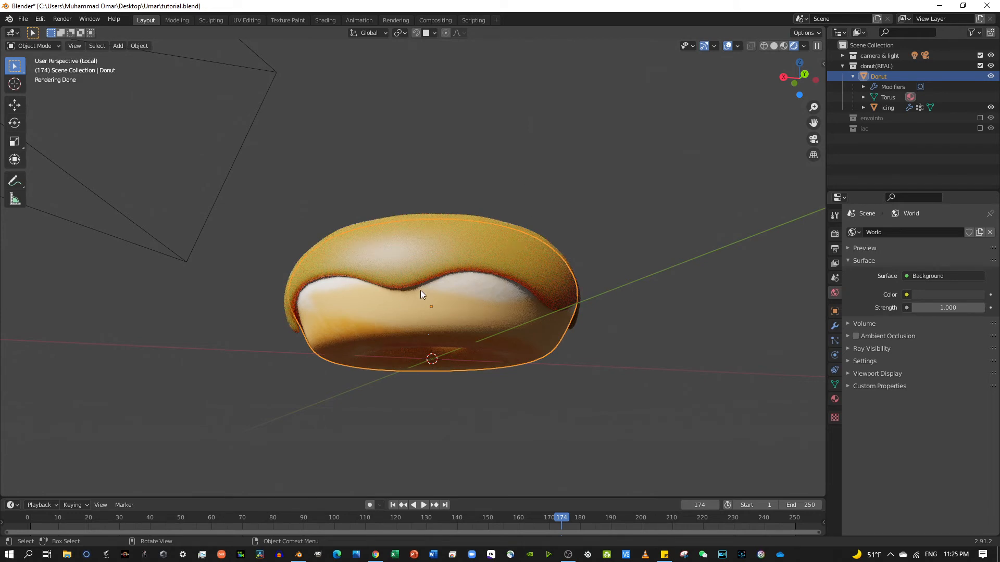
pyautogui.click(488, 242)
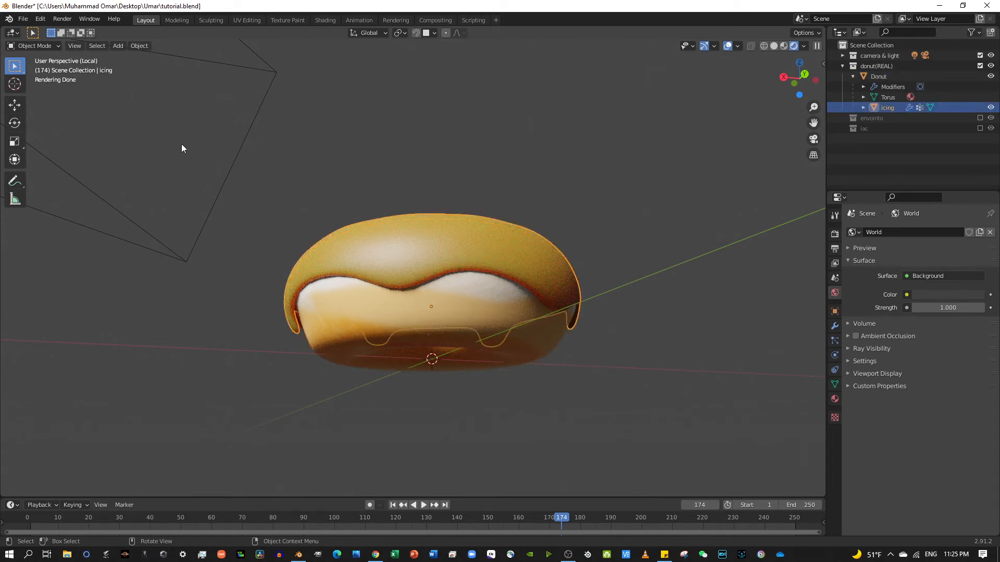
pyautogui.click(23, 45)
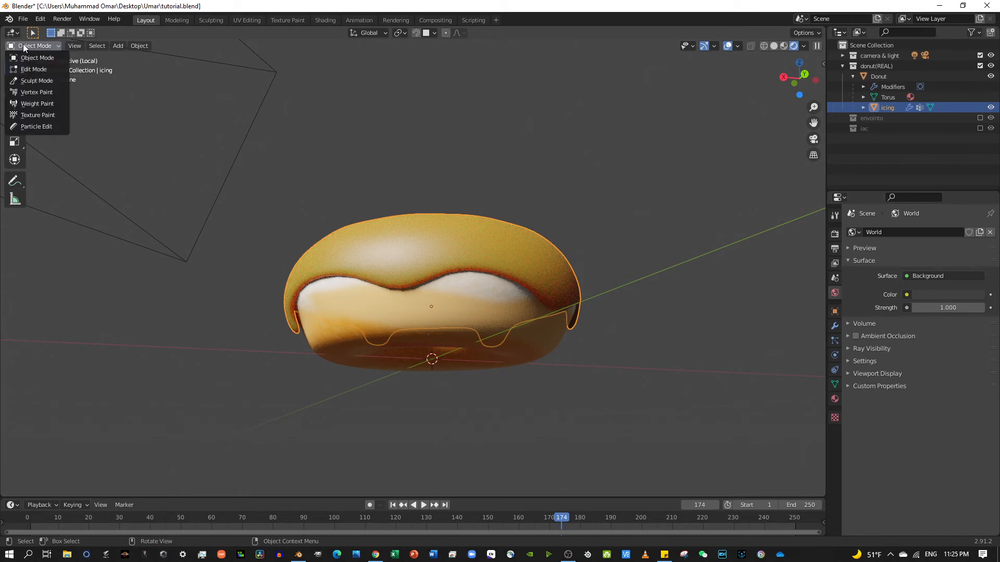
pyautogui.click(51, 66)
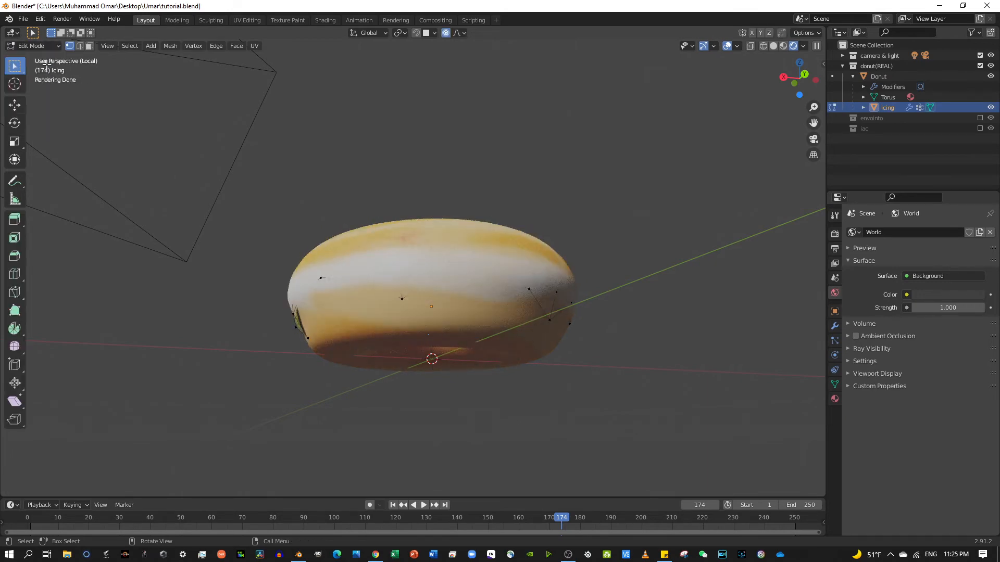
pyautogui.click(52, 45)
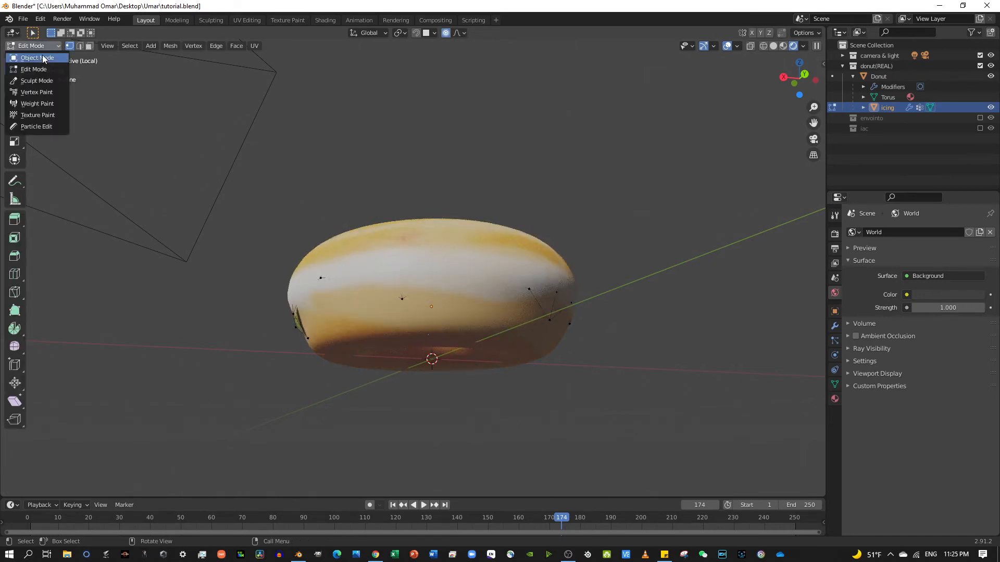
pyautogui.click(42, 55)
# Enable the envointo and iac collections in the scene and collapse the donut(REAL) collection
pyautogui.moveTo(538, 233); pyautogui.dragTo(225, 258, button='middle')
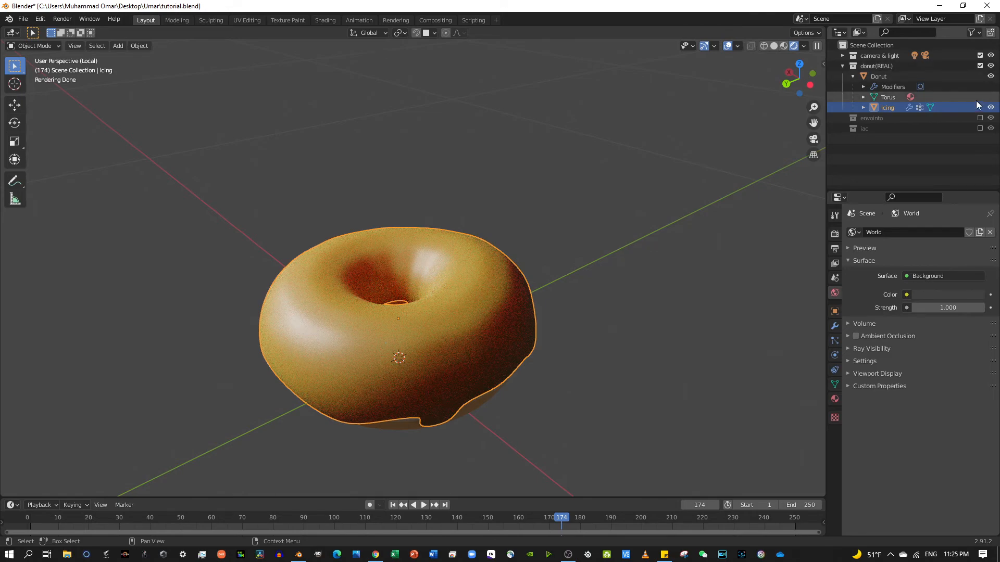
pyautogui.click(980, 118)
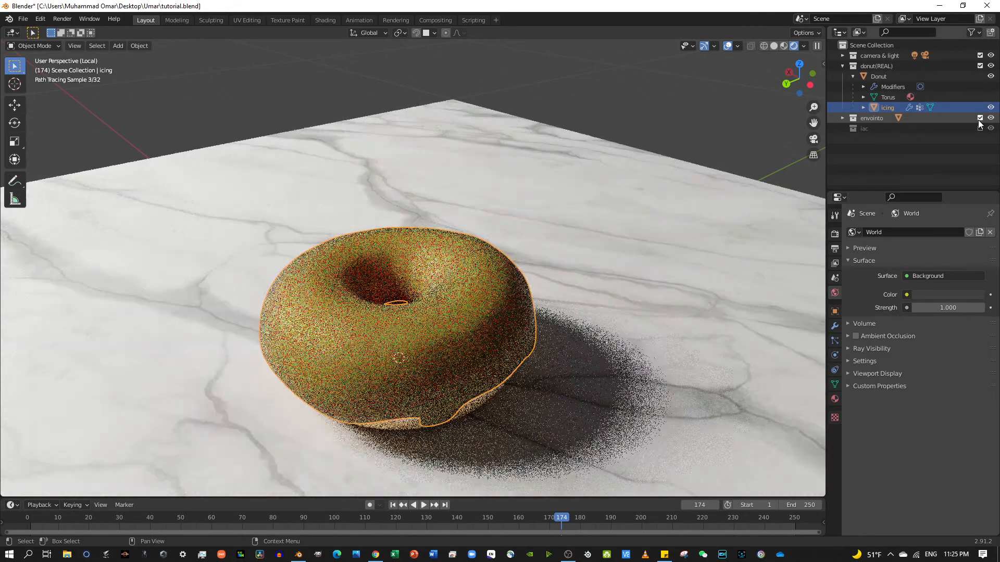
pyautogui.click(980, 128)
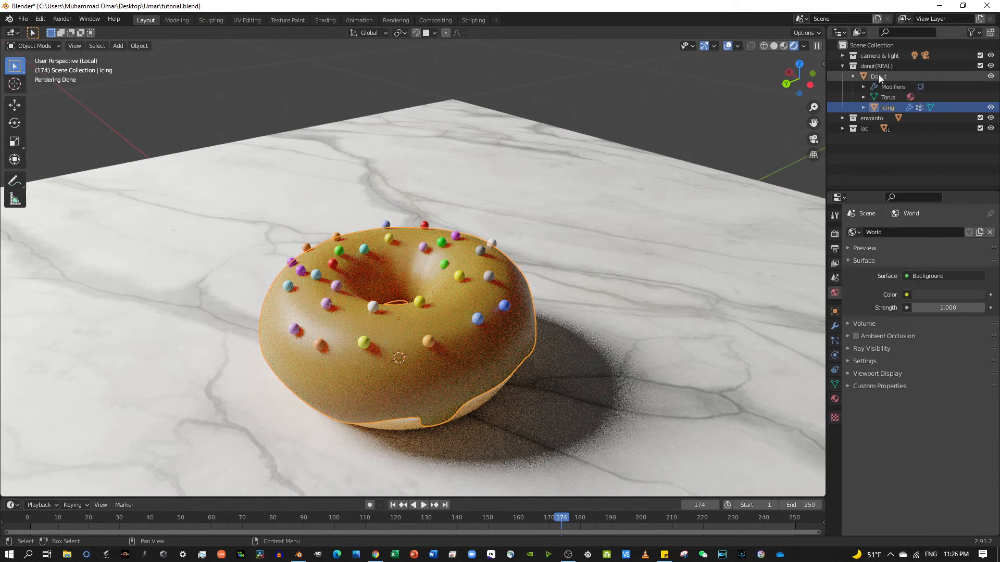
pyautogui.click(853, 76)
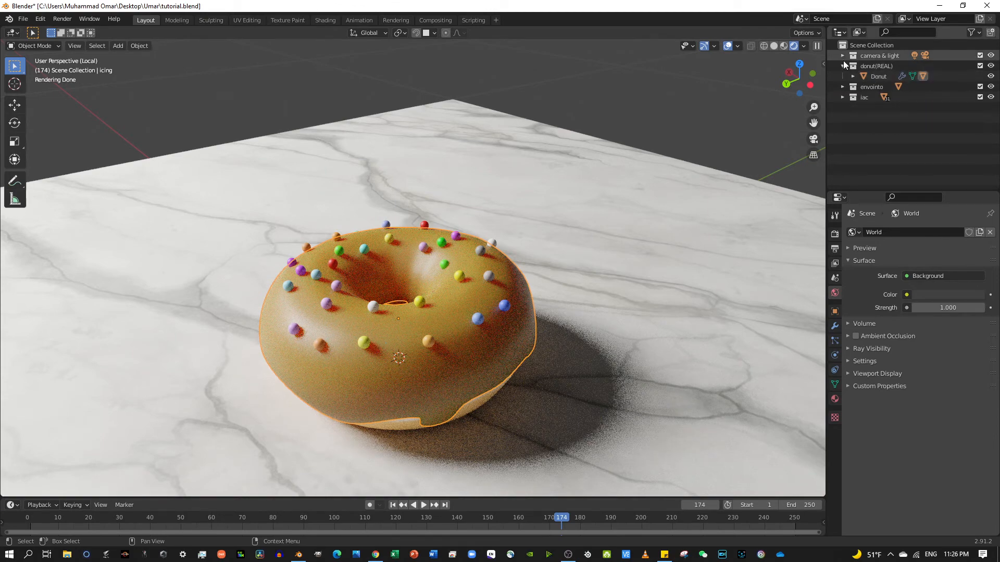
pyautogui.click(843, 63)
# Expand the iac collection and select all its sprinkle spheres from Sphere.001 to Sphere.047
pyautogui.moveTo(507, 195)
pyautogui.mouseDown(button='middle')
pyautogui.moveTo(560, 180)
pyautogui.moveTo(572, 258)
pyautogui.mouseUp(button='middle')
pyautogui.scroll(-2, 559, 183)
pyautogui.scroll(-4, 570, 258)
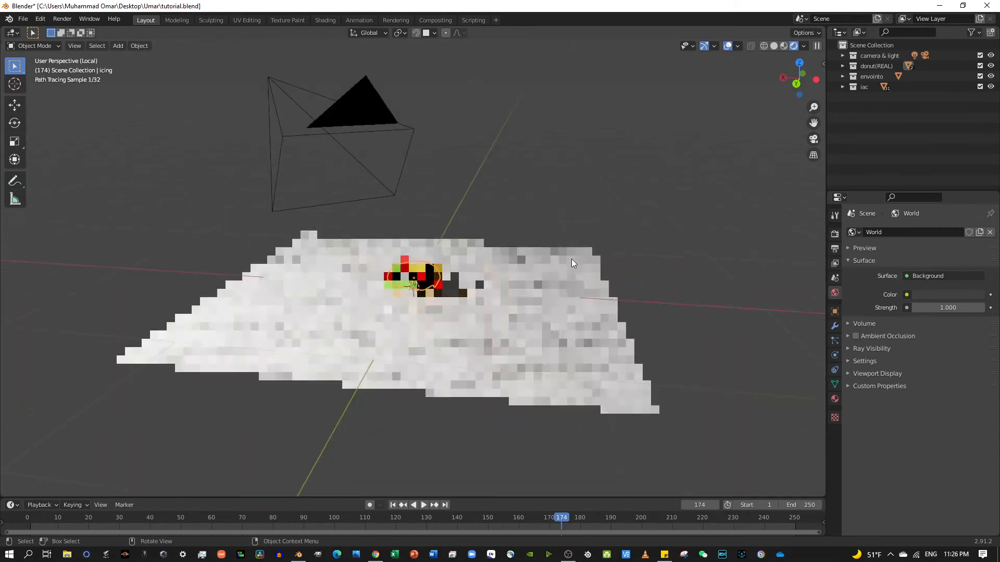
pyautogui.scroll(5, 371, 238)
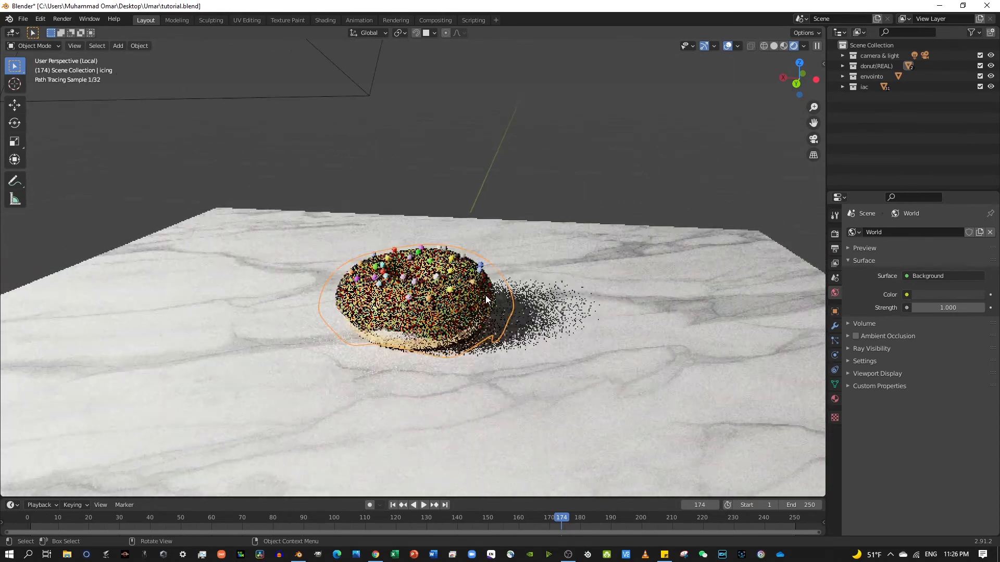
pyautogui.click(843, 86)
pyautogui.click(872, 99)
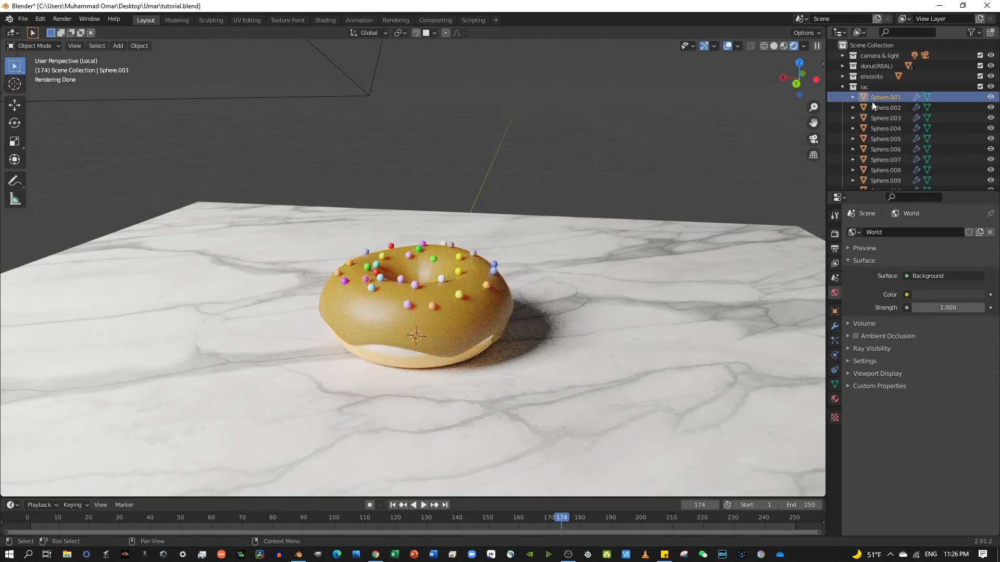
pyautogui.scroll(-2, 874, 100)
pyautogui.scroll(-10, 874, 100)
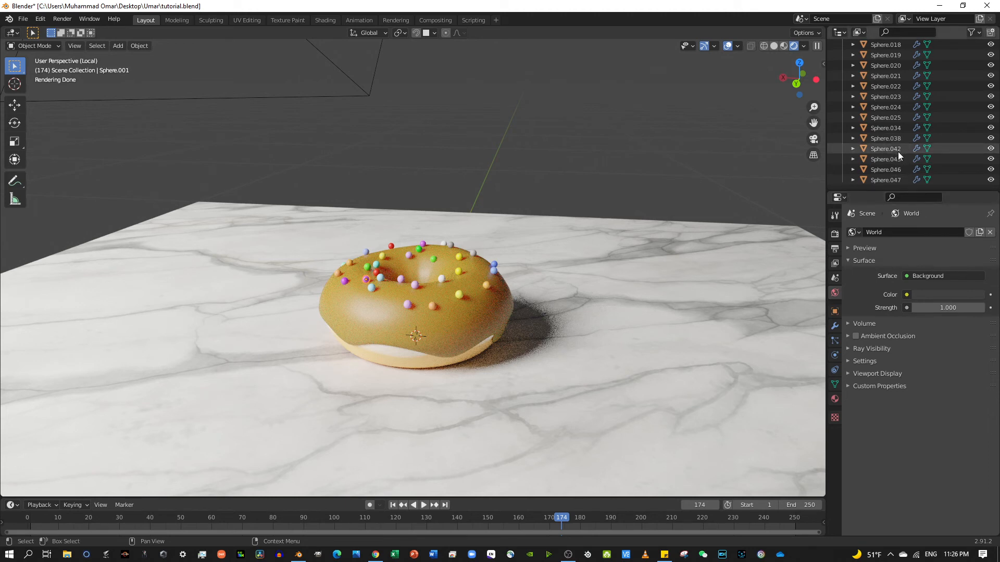
pyautogui.keyDown('shift'); pyautogui.click(887, 183); pyautogui.keyUp('shift')
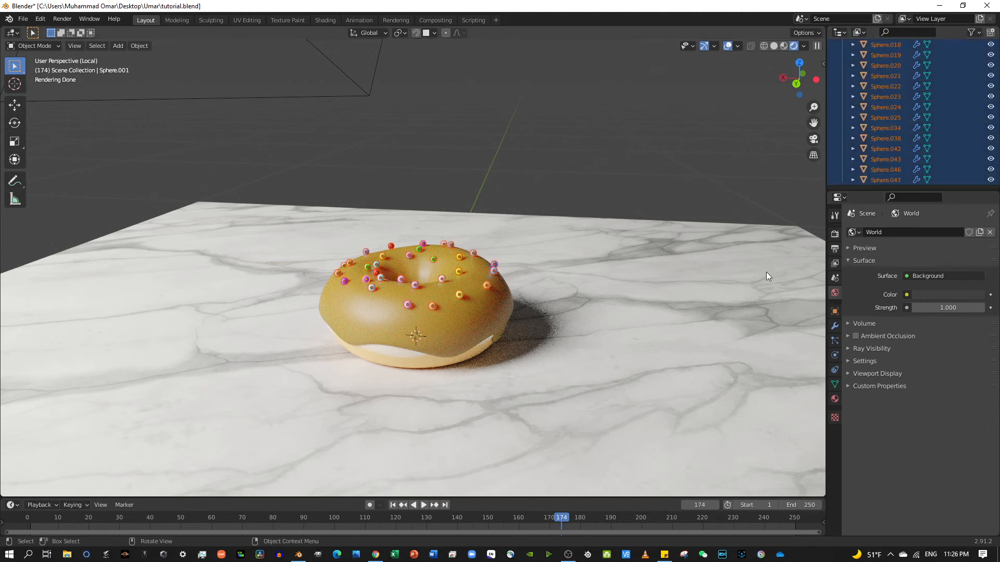
# Set the roughness of Material.007 on the selected sprinkle spheres to 0.152, and deselect the sprinkles
pyautogui.click(833, 400)
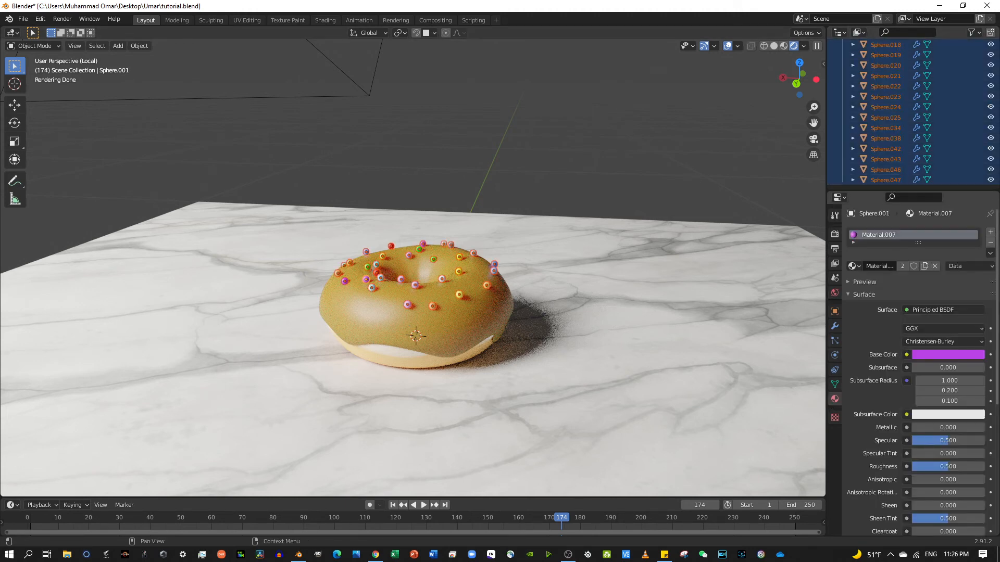
pyautogui.scroll(-7, 883, 357)
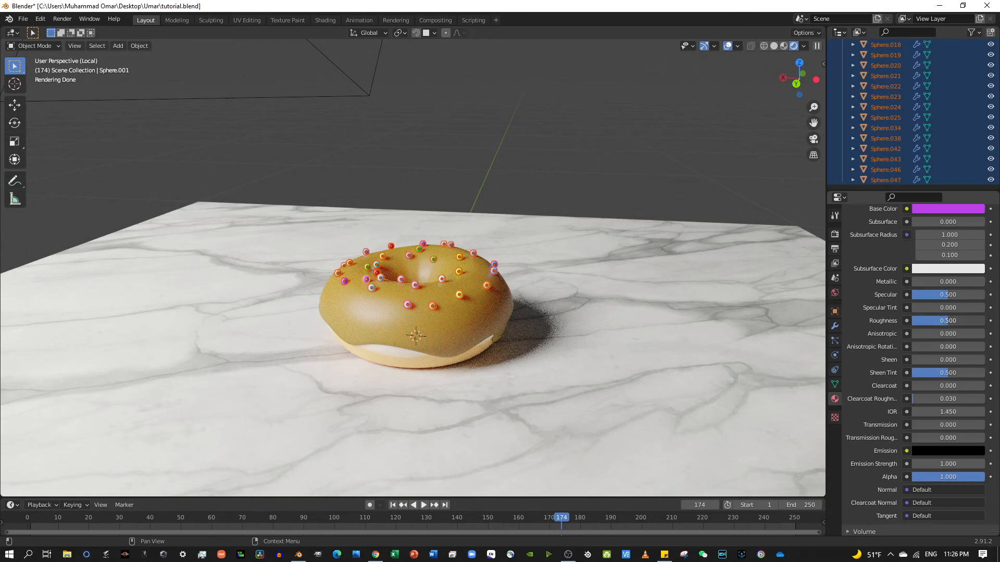
pyautogui.moveTo(945, 319); pyautogui.dragTo(923, 320)
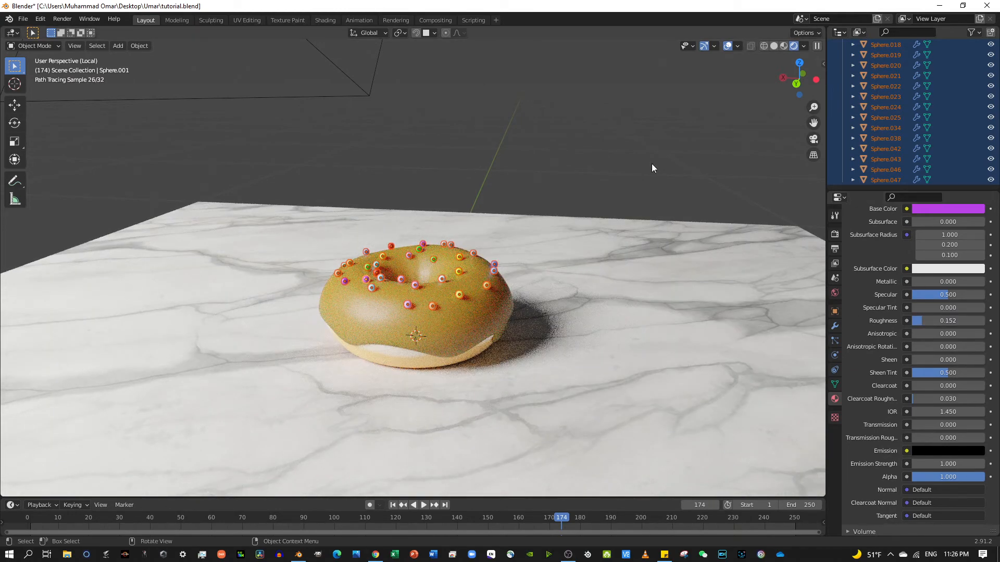
pyautogui.click(654, 140)
# Select the purple sprinkle near the front of the donut hole and try adjusting its material roughness
pyautogui.moveTo(488, 242)
pyautogui.mouseDown(button='middle')
pyautogui.moveTo(521, 252)
pyautogui.moveTo(484, 286)
pyautogui.mouseUp(button='middle')
pyautogui.scroll(1, 483, 285)
pyautogui.click(401, 320)
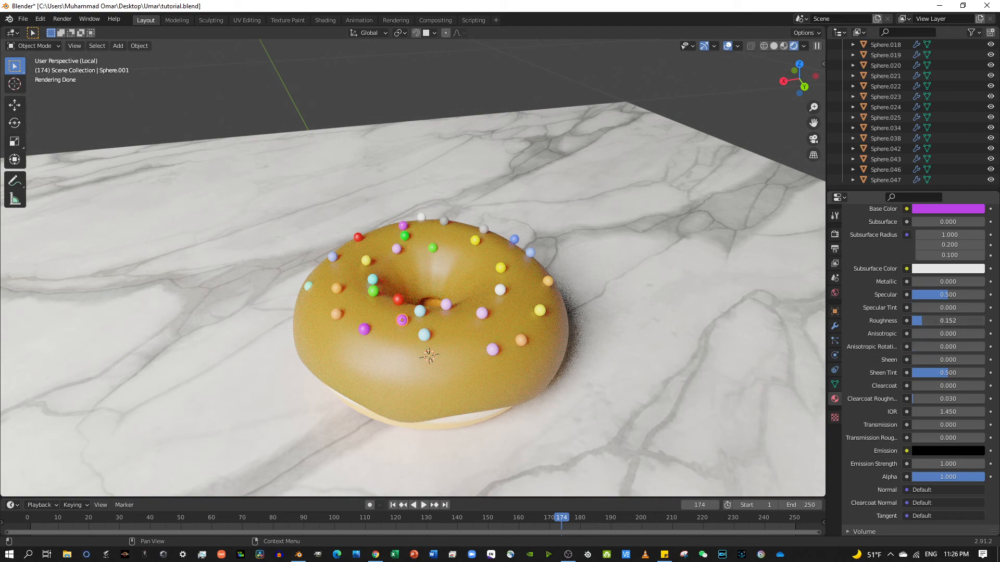
pyautogui.moveTo(947, 321); pyautogui.dragTo(933, 321)
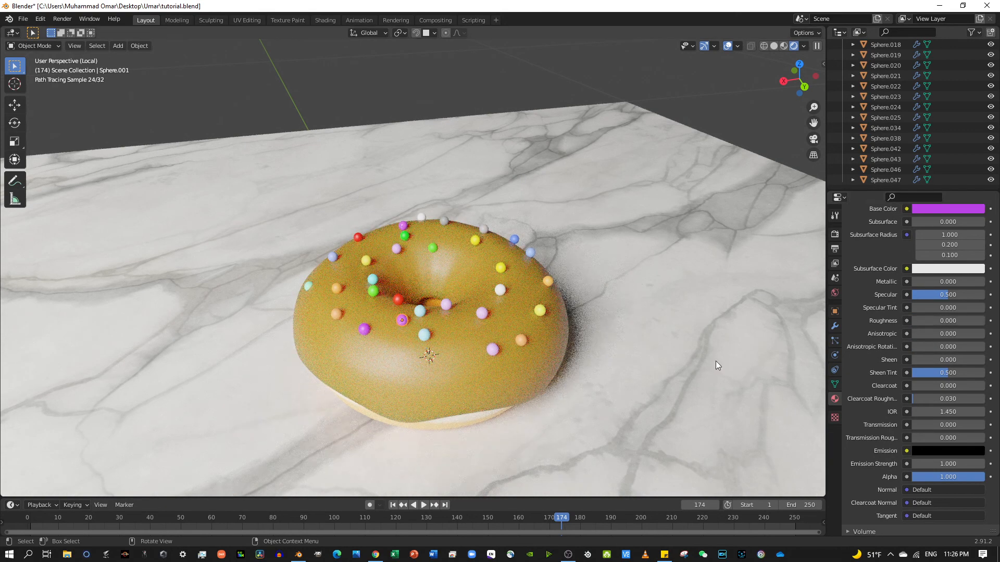
# Reselect all sprinkle spheres down to Sphere.047, try a roughness of 1.000, settle on 0.149, and clear the selection
pyautogui.scroll(3, 914, 133)
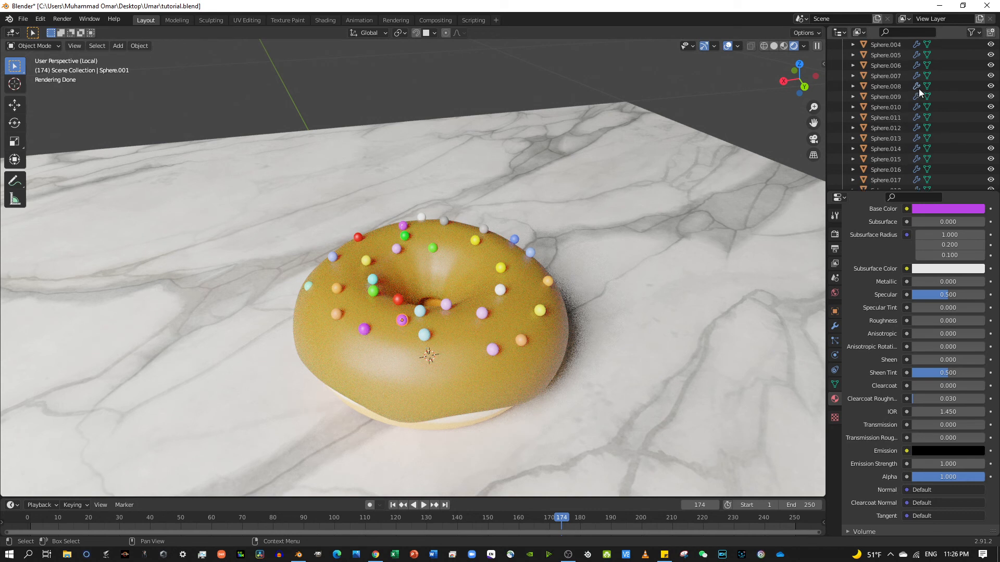
pyautogui.scroll(-6, 920, 86)
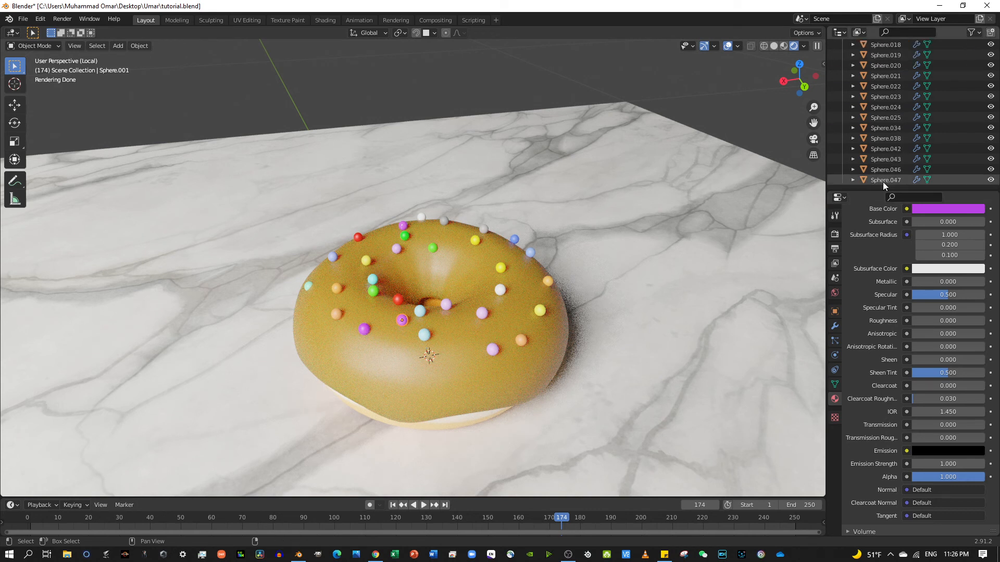
pyautogui.keyDown('shift'); pyautogui.click(890, 181); pyautogui.keyUp('shift')
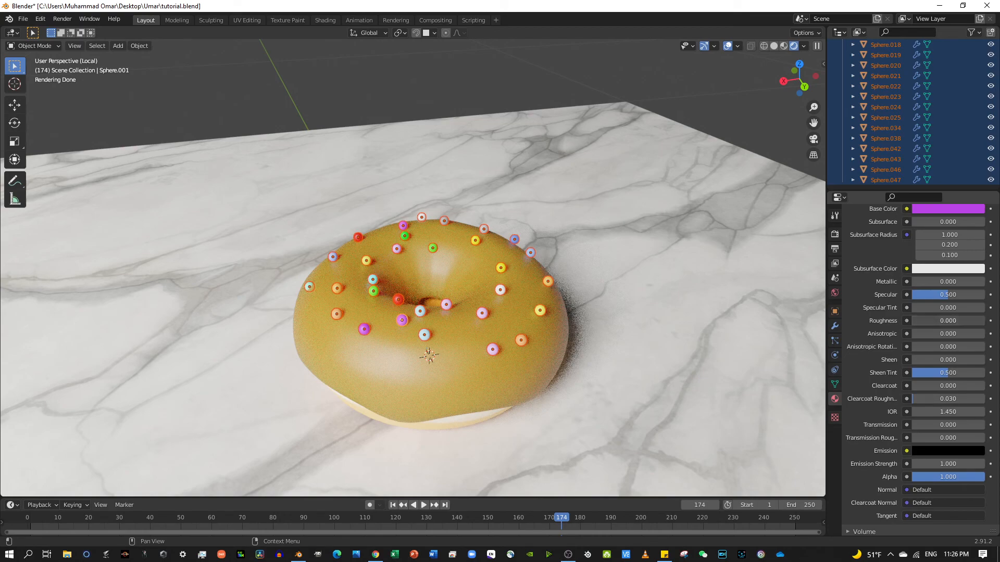
pyautogui.moveTo(937, 321); pyautogui.dragTo(984, 321)
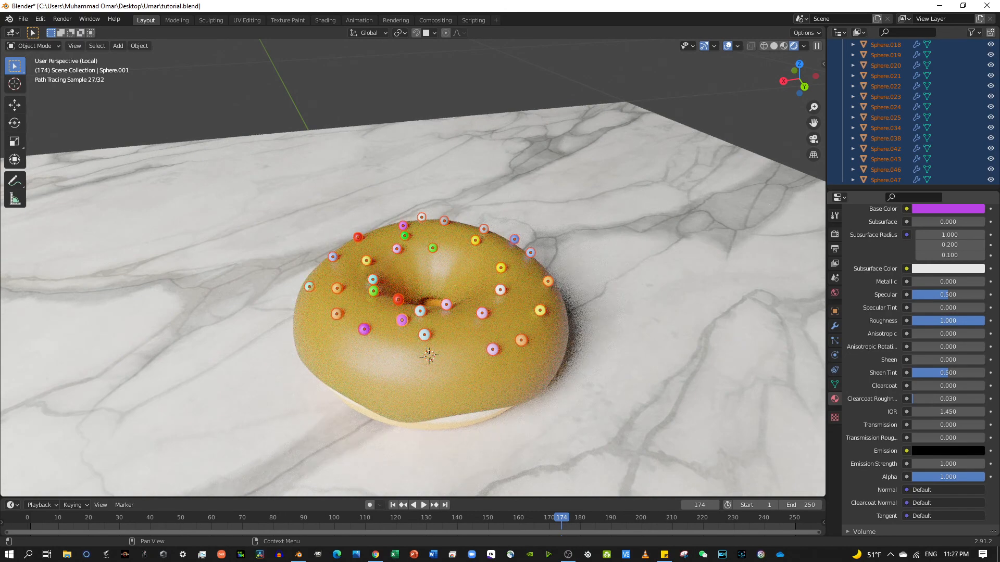
pyautogui.moveTo(984, 321); pyautogui.dragTo(923, 321)
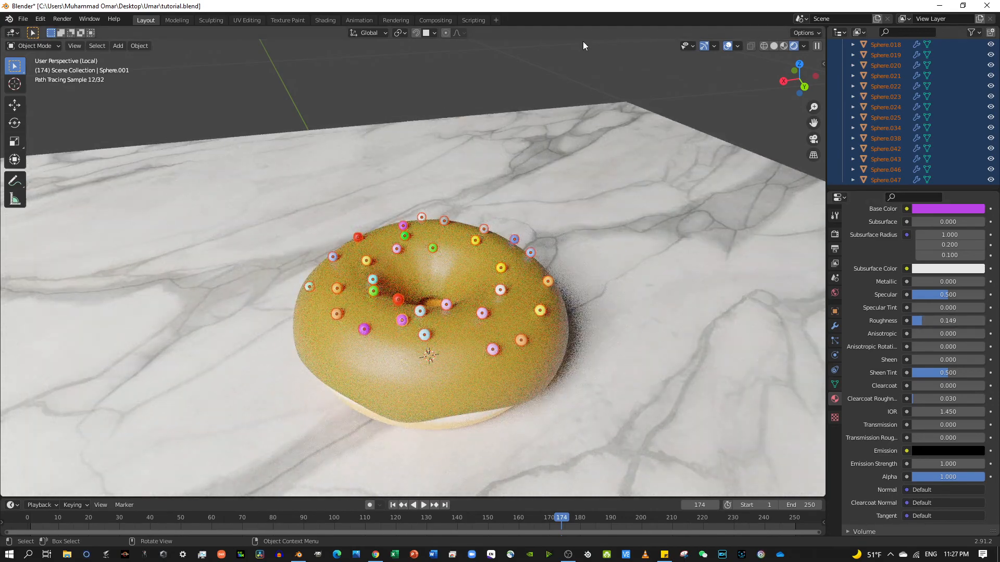
pyautogui.hotkey('alt', 'a')
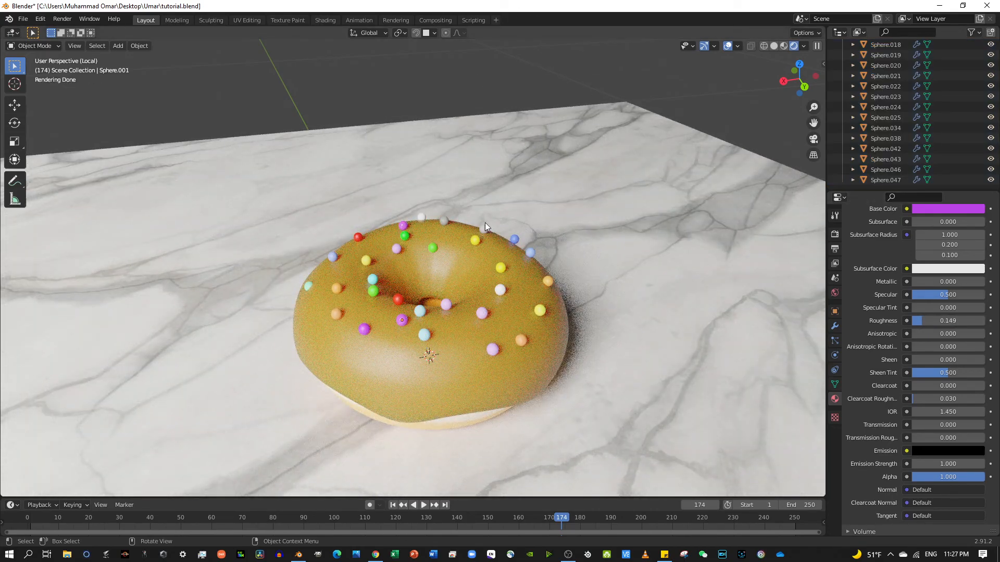
pyautogui.moveTo(485, 223)
pyautogui.mouseDown(button='middle')
pyautogui.moveTo(516, 209)
pyautogui.moveTo(472, 207)
pyautogui.mouseUp(button='middle')
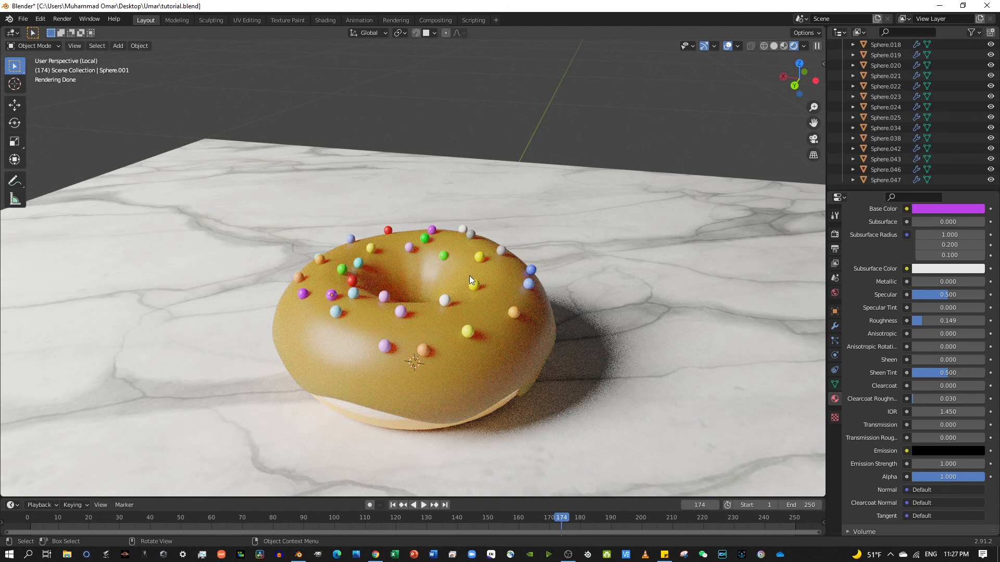
# Collapse the iac collection in the scene hierarchy
pyautogui.scroll(2, 925, 123)
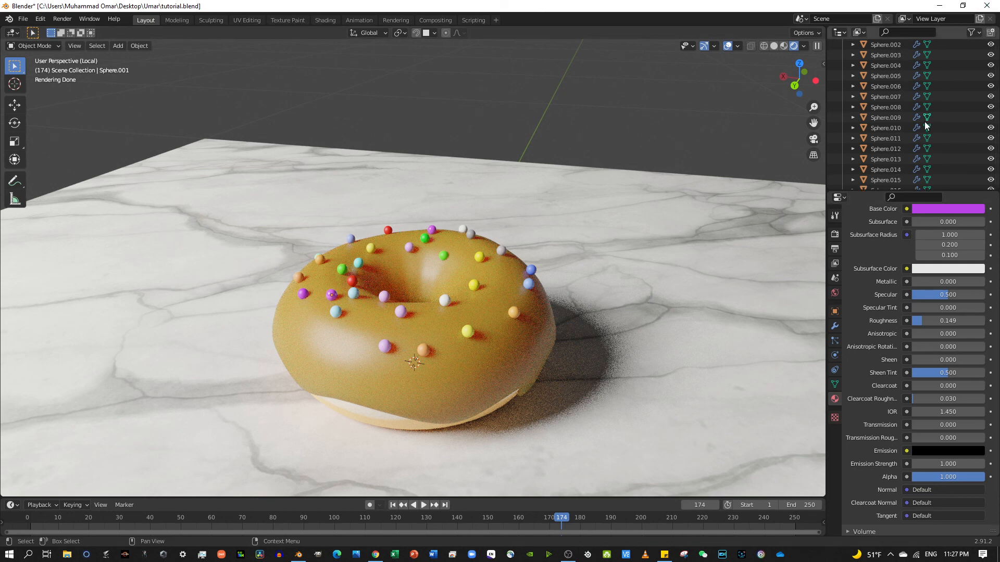
pyautogui.scroll(9, 932, 120)
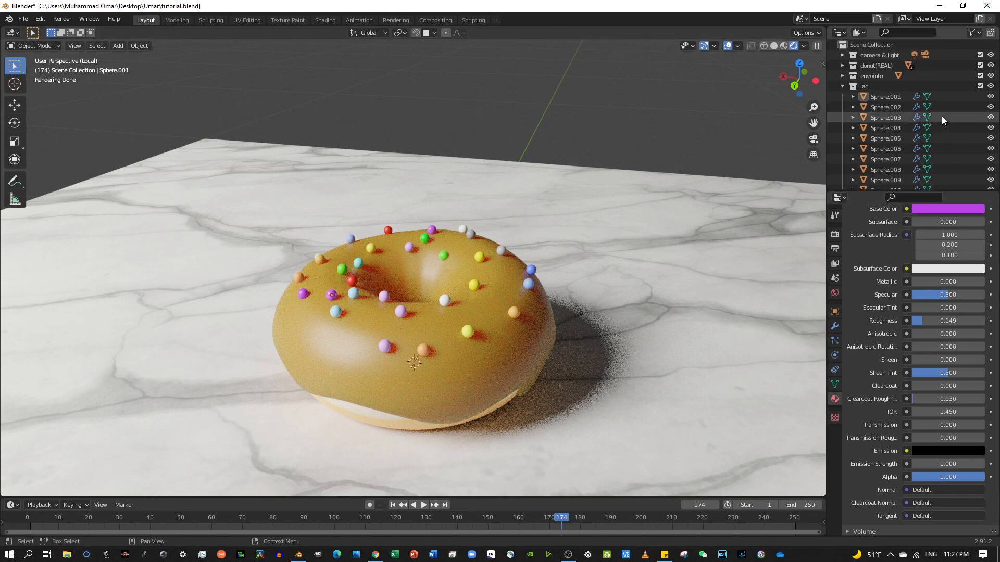
pyautogui.click(841, 85)
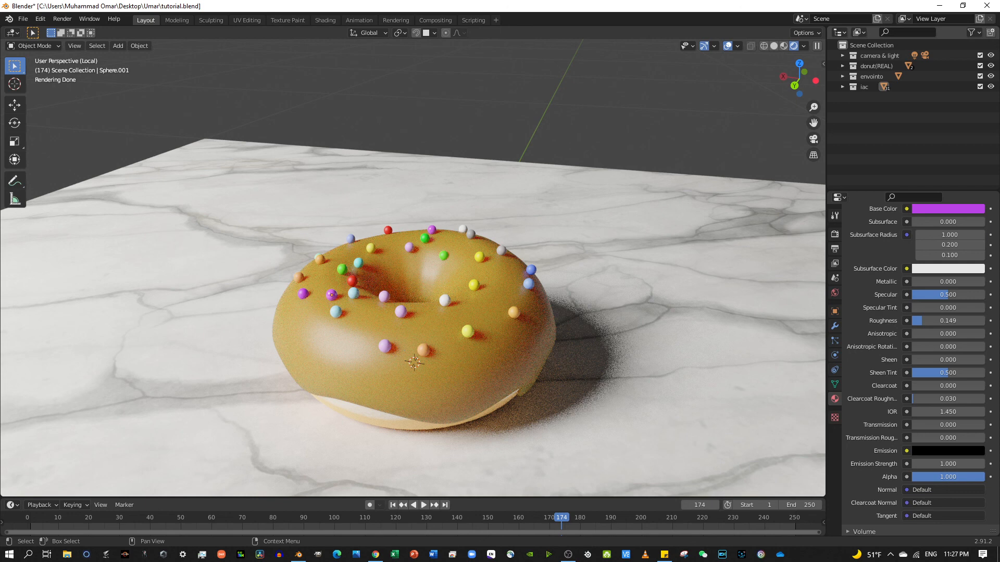
pyautogui.hotkey('alt', 'Tab')
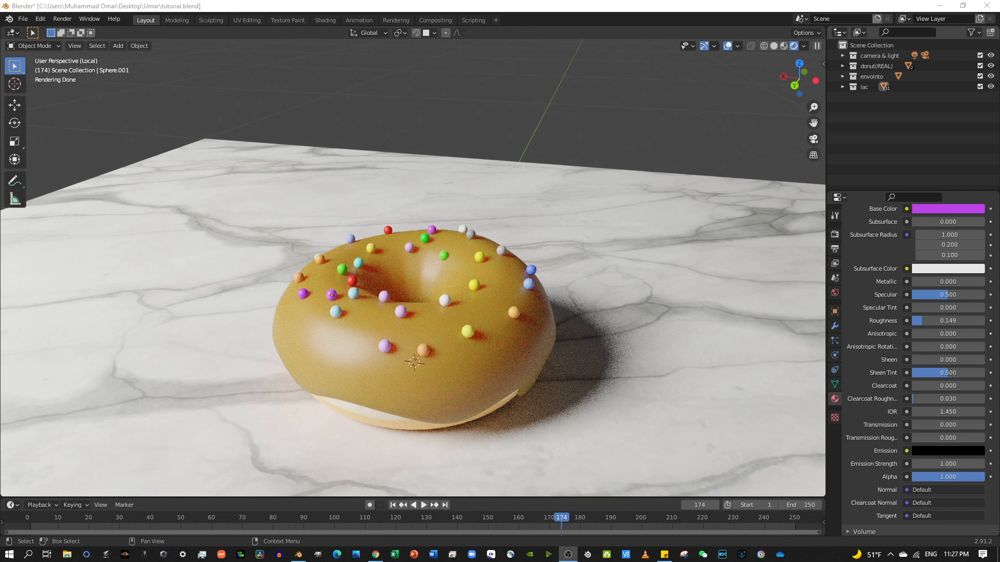